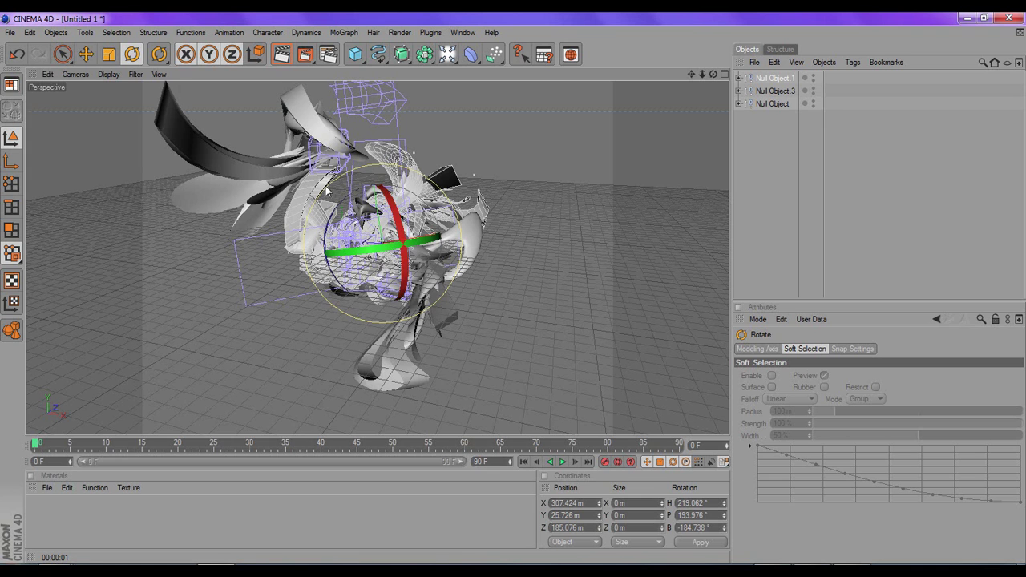
Move and rotate the selected ribbon group, then hide the black ribbon group Null Object.3
{"action": "key", "text": "e"}
{"action": "left_click_drag", "start_coordinate": [394, 242], "coordinate": [374, 240]}
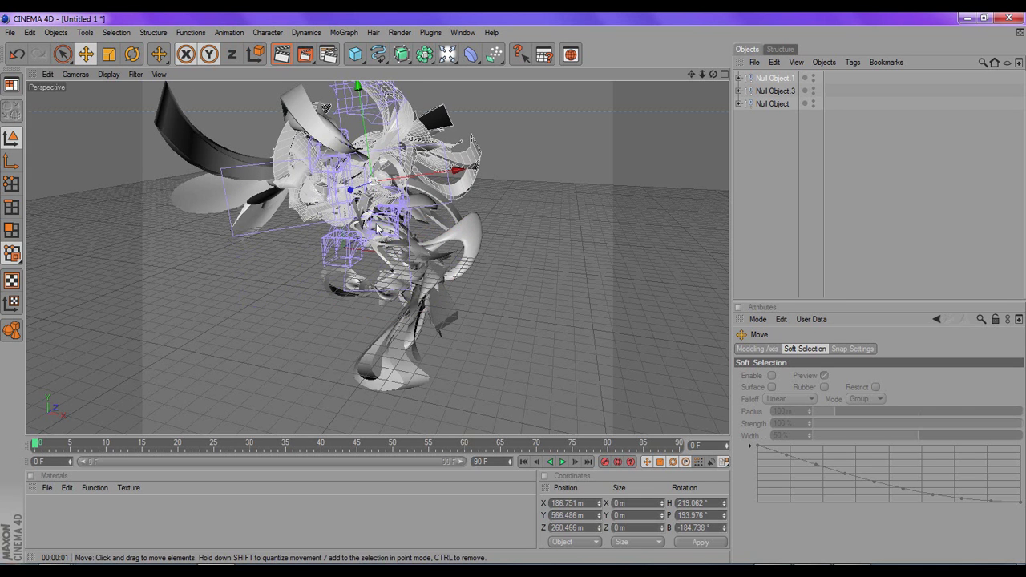
{"action": "left_click", "coordinate": [132, 54]}
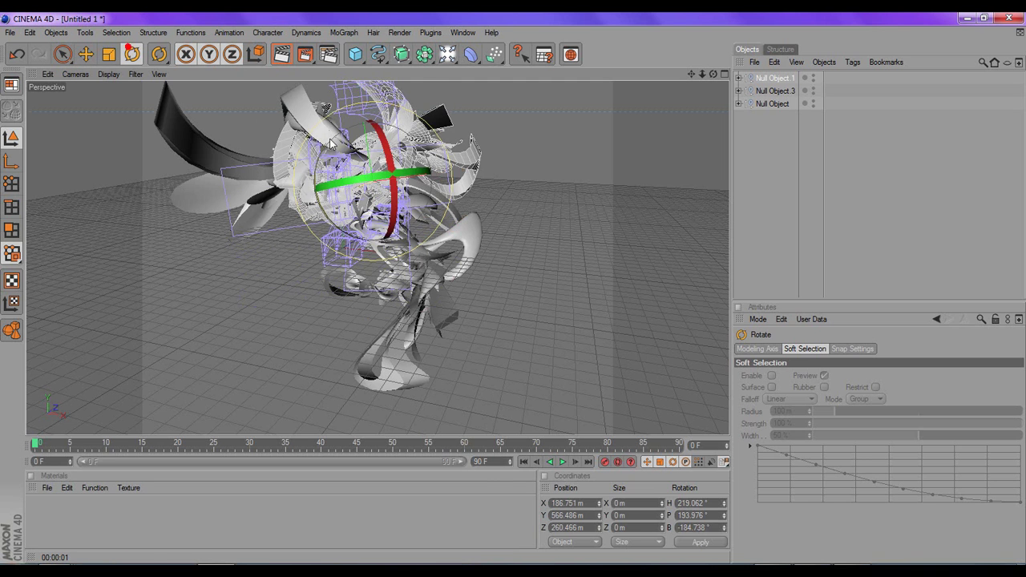
{"action": "left_click_drag", "start_coordinate": [331, 154], "coordinate": [357, 270]}
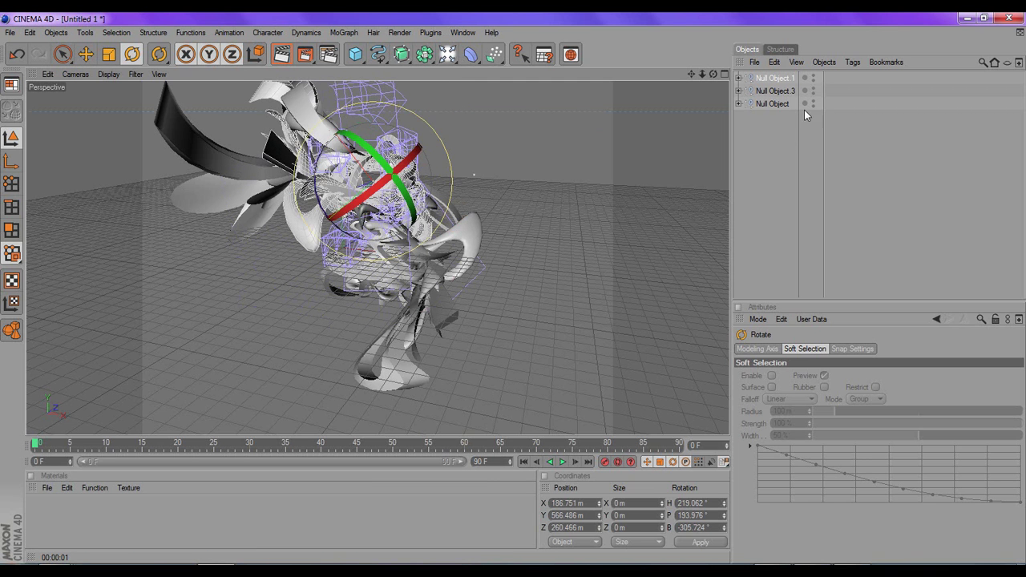
{"action": "left_click", "coordinate": [814, 89]}
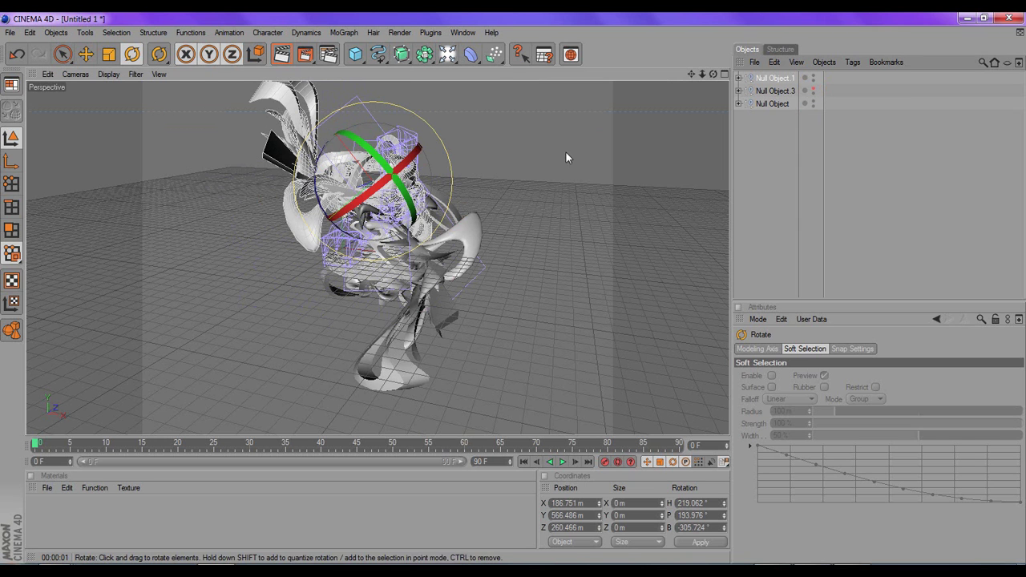
Reposition and rotate the selected groups into a tighter cluster within the sculpture
{"action": "left_click", "coordinate": [86, 54]}
{"action": "mouse_move", "coordinate": [330, 160]}
{"action": "left_mouse_down"}
{"action": "mouse_move", "coordinate": [412, 152]}
{"action": "mouse_move", "coordinate": [337, 128]}
{"action": "mouse_move", "coordinate": [315, 193]}
{"action": "left_mouse_up"}
{"action": "key", "text": "r"}
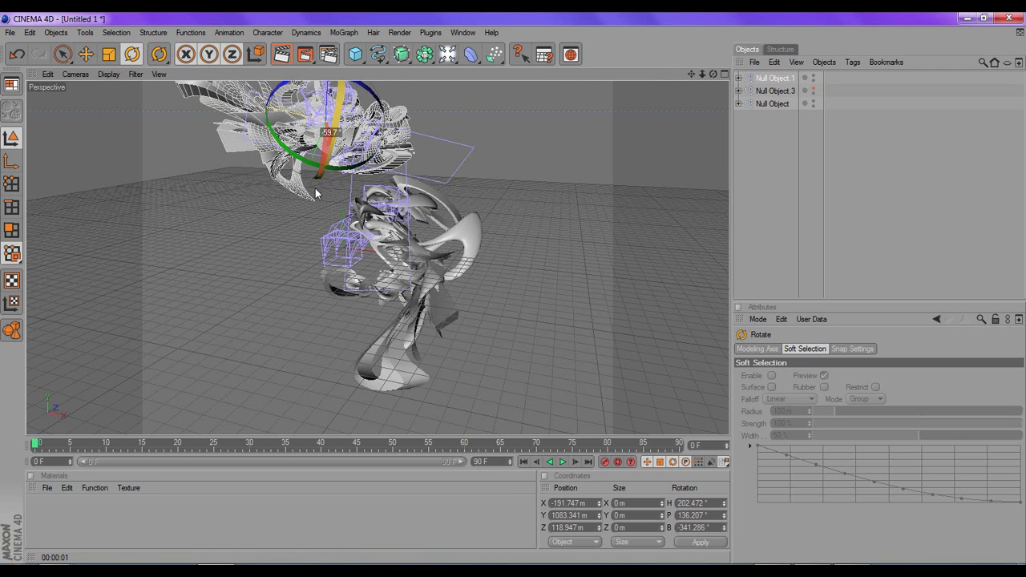
{"action": "left_click", "coordinate": [86, 54]}
{"action": "left_click_drag", "start_coordinate": [323, 115], "coordinate": [341, 112]}
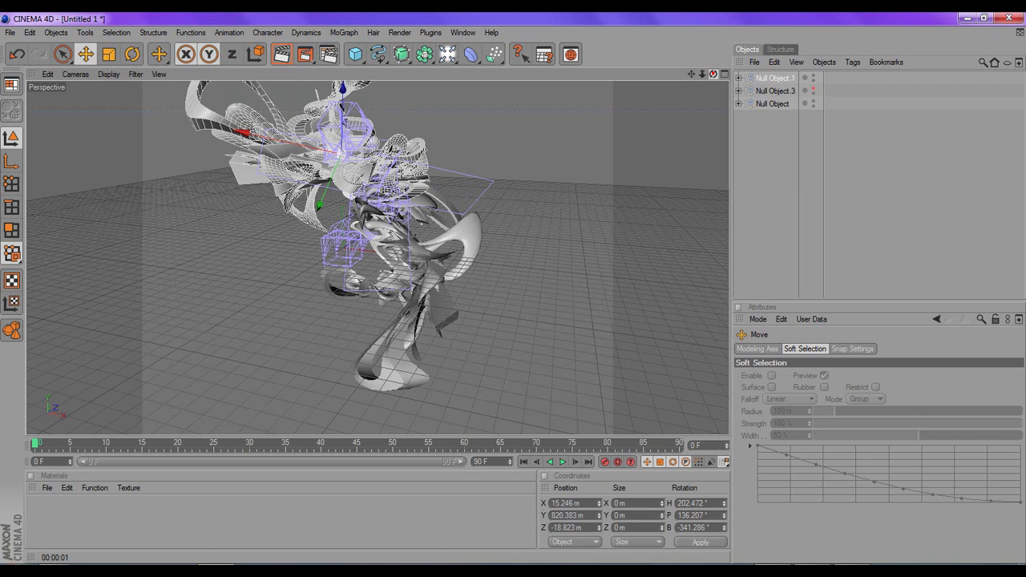
Add an Array, move Null Object.3 to the bottom of the list, then delete the Array
{"action": "left_click", "coordinate": [428, 61]}
{"action": "left_click_drag", "start_coordinate": [785, 107], "coordinate": [777, 137]}
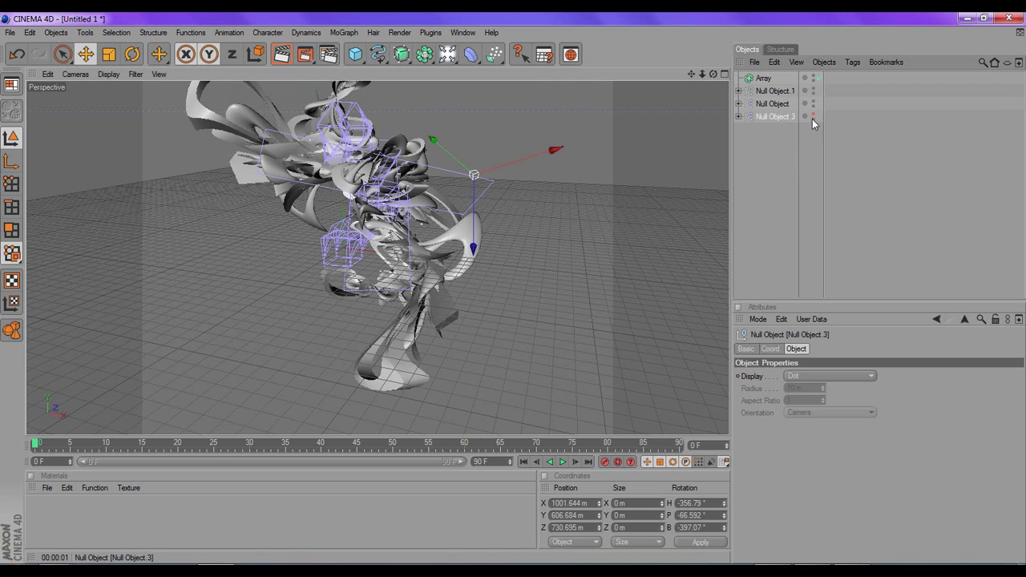
{"action": "left_click", "coordinate": [784, 91]}
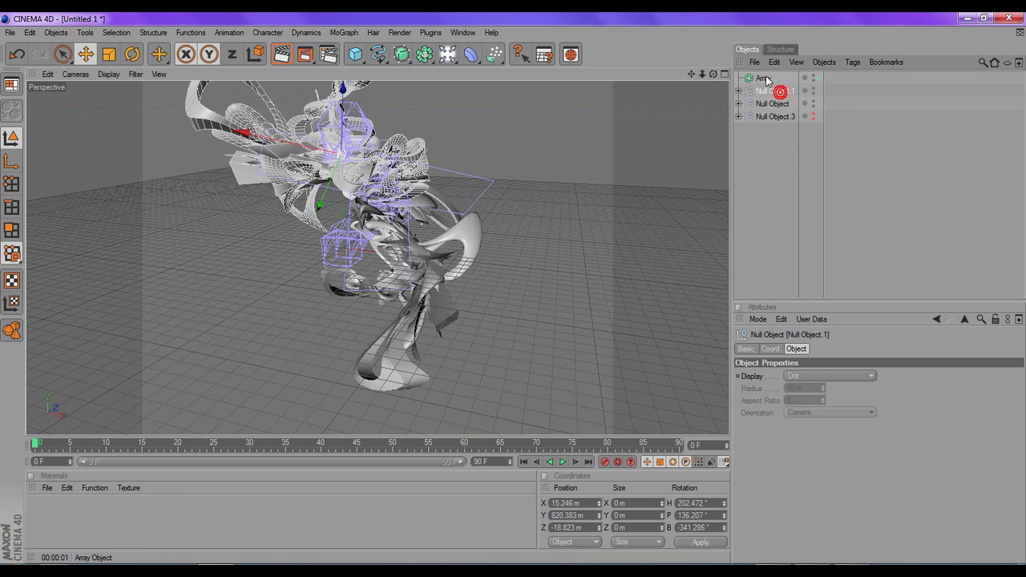
{"action": "left_click", "coordinate": [766, 79]}
{"action": "key", "text": "Delete"}
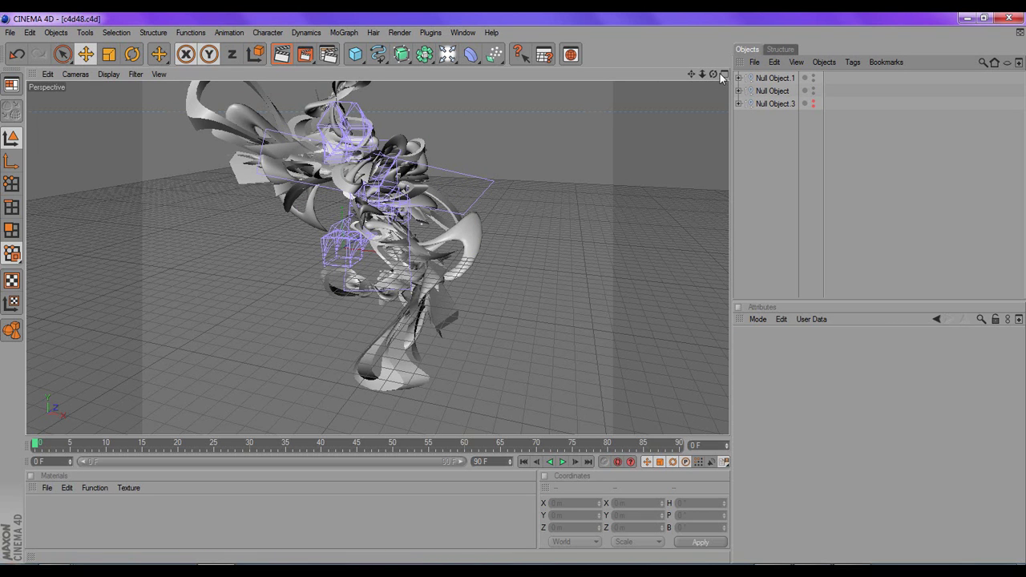
Group Null Object.1 and Null Object under a new parent null with Alt+G
{"action": "left_click", "coordinate": [768, 78]}
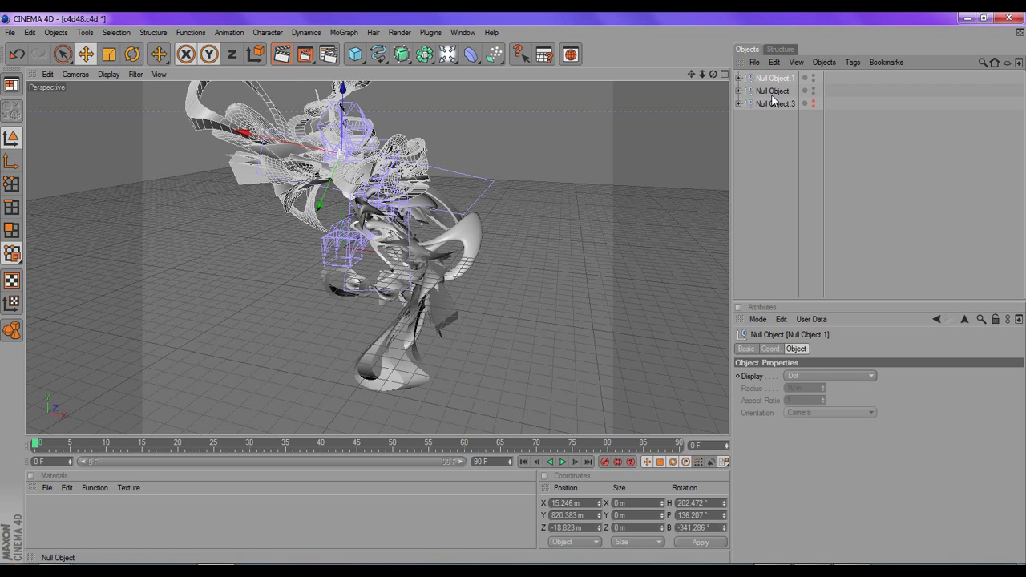
{"action": "left_click", "coordinate": [772, 91], "text": "ctrl"}
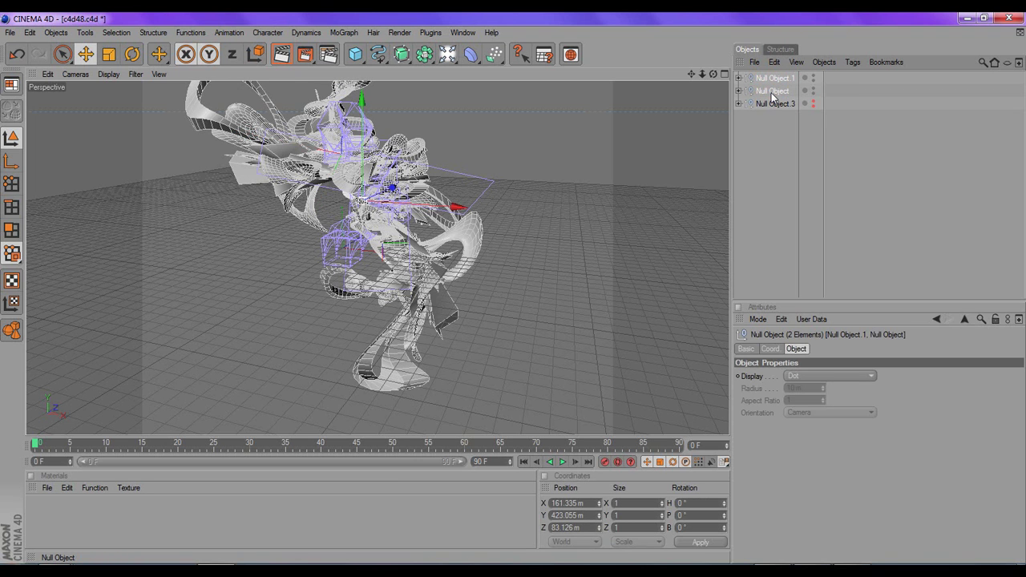
{"action": "key", "text": "alt+g"}
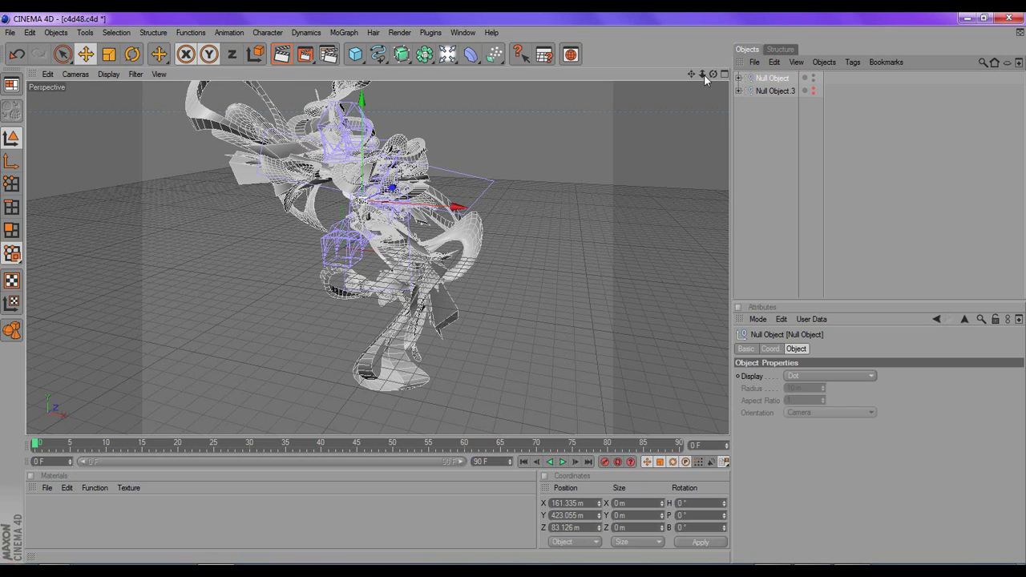
Zoom in close on the ribbon sculpture and orbit to a tilted angle
{"action": "left_click_drag", "start_coordinate": [703, 74], "coordinate": [702, 74]}
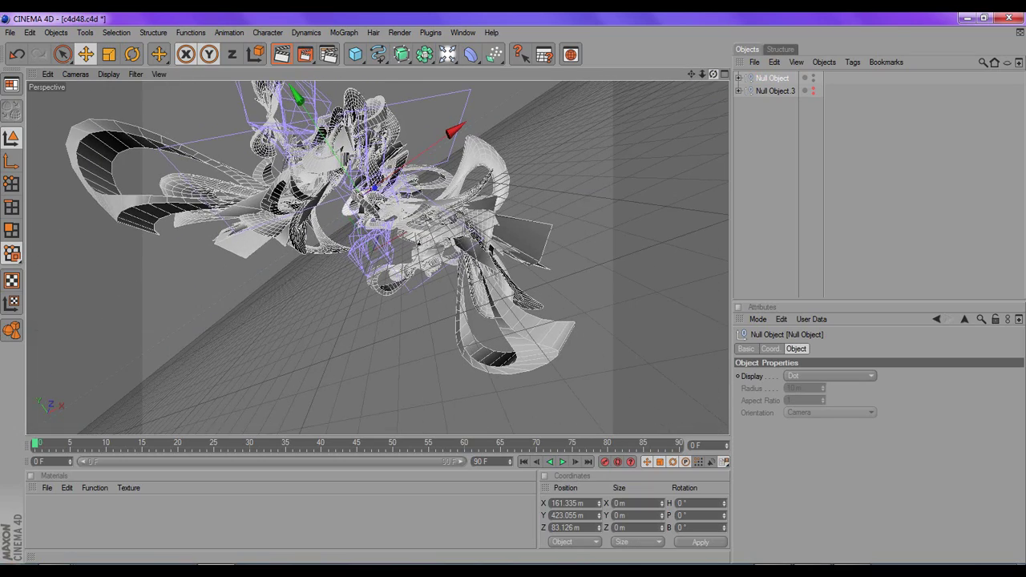
{"action": "mouse_move", "coordinate": [704, 73]}
{"action": "left_mouse_down"}
{"action": "mouse_move", "coordinate": [713, 75]}
{"action": "mouse_move", "coordinate": [683, 79]}
{"action": "mouse_move", "coordinate": [670, 97]}
{"action": "left_mouse_up"}
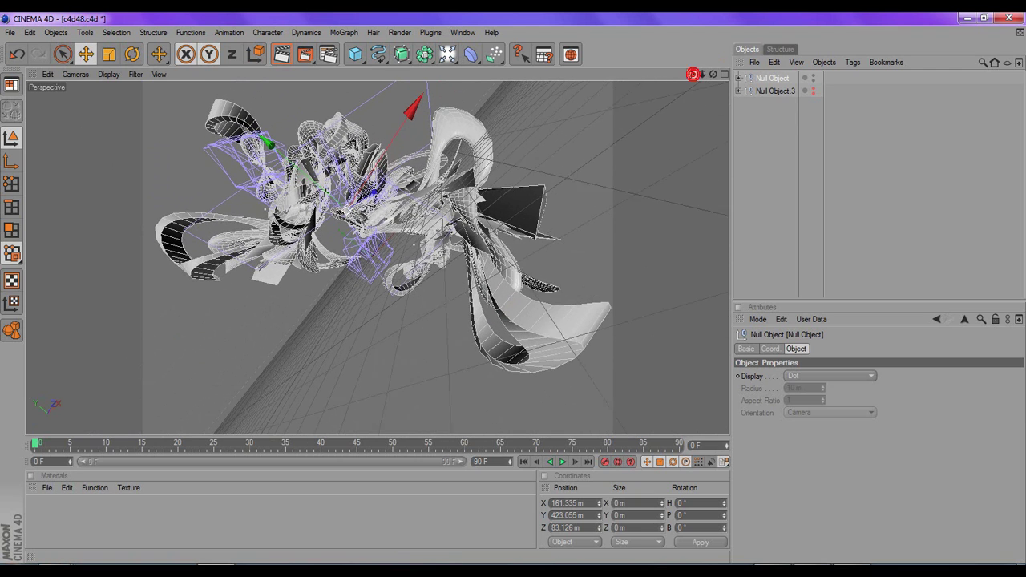
Save the scene and create a new material named Mat
{"action": "left_click", "coordinate": [10, 32]}
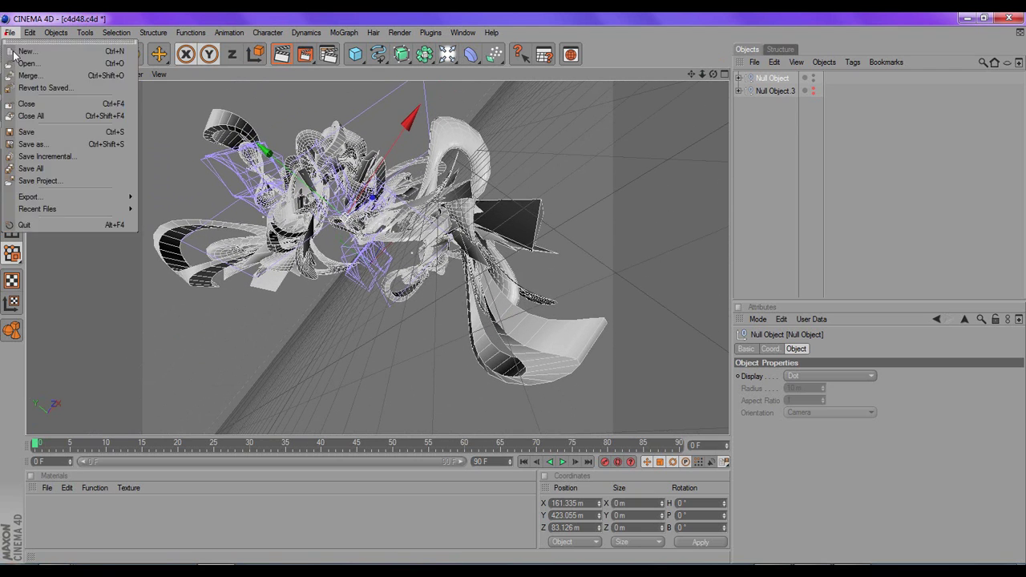
{"action": "left_click", "coordinate": [35, 133]}
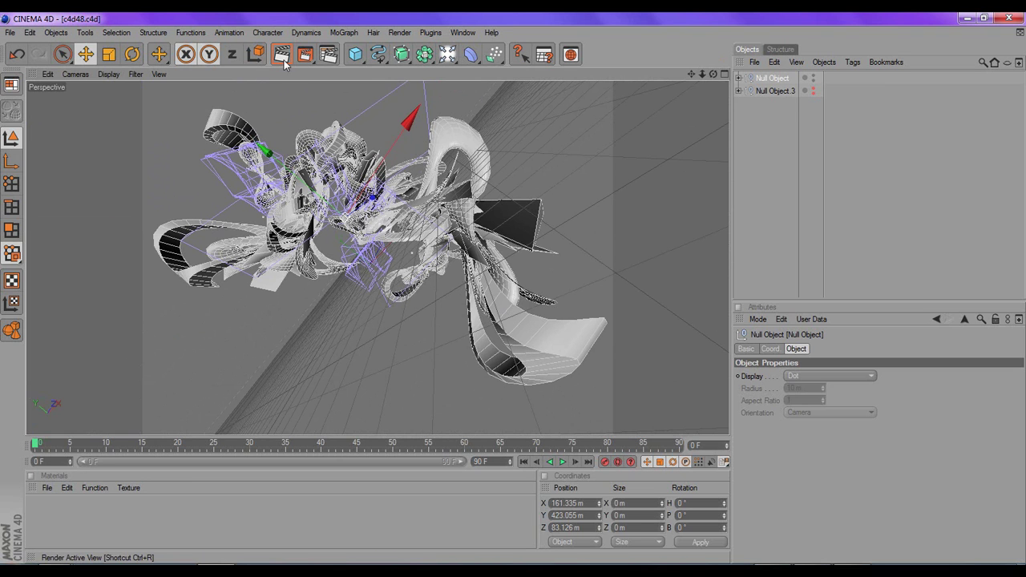
{"action": "double_click", "coordinate": [57, 505]}
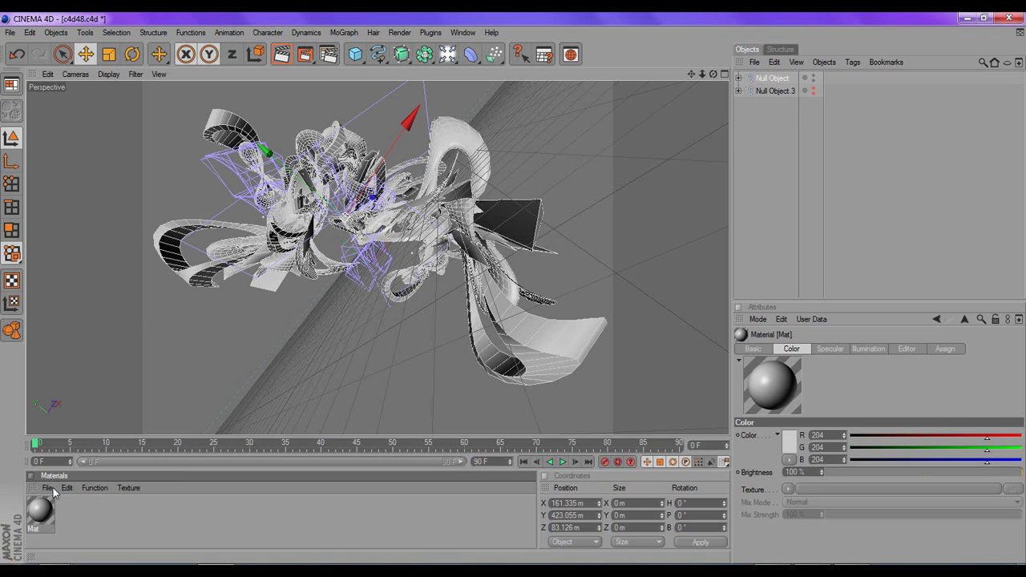
{"action": "key", "text": "ctrl+z"}
{"action": "left_click", "coordinate": [47, 487]}
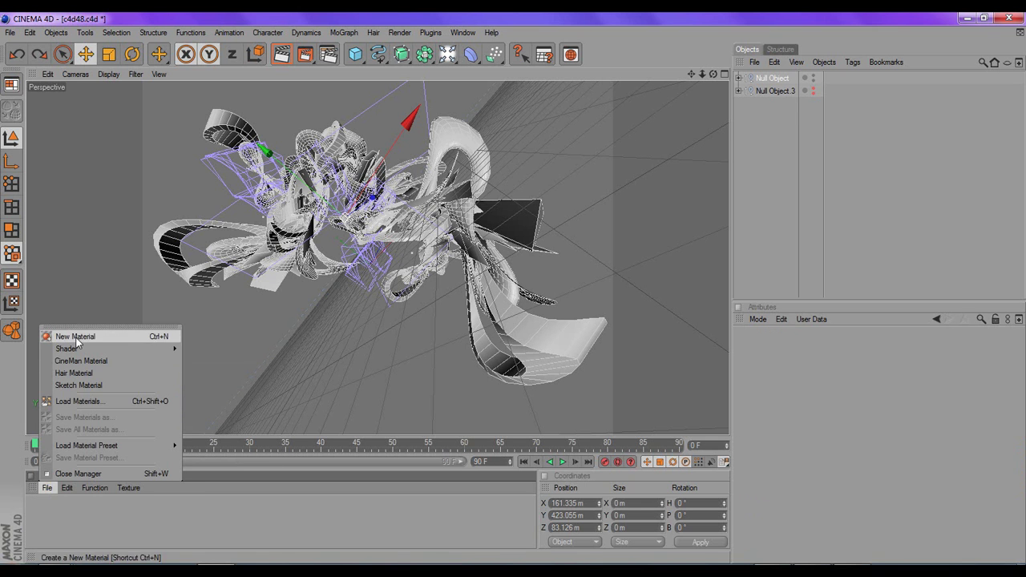
{"action": "left_click", "coordinate": [76, 336]}
Give Mat specular Width 75%, Height 100%, Falloff -32% and Inner Width 6%
{"action": "double_click", "coordinate": [41, 511]}
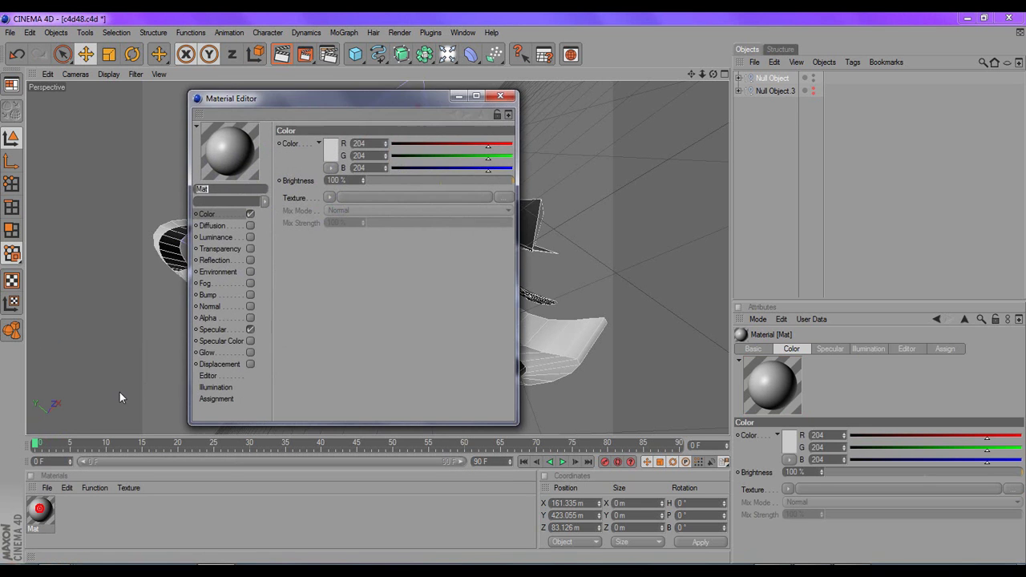
{"action": "mouse_move", "coordinate": [282, 105]}
{"action": "left_mouse_down"}
{"action": "mouse_move", "coordinate": [580, 90]}
{"action": "mouse_move", "coordinate": [683, 98]}
{"action": "left_mouse_up"}
{"action": "left_click", "coordinate": [616, 316]}
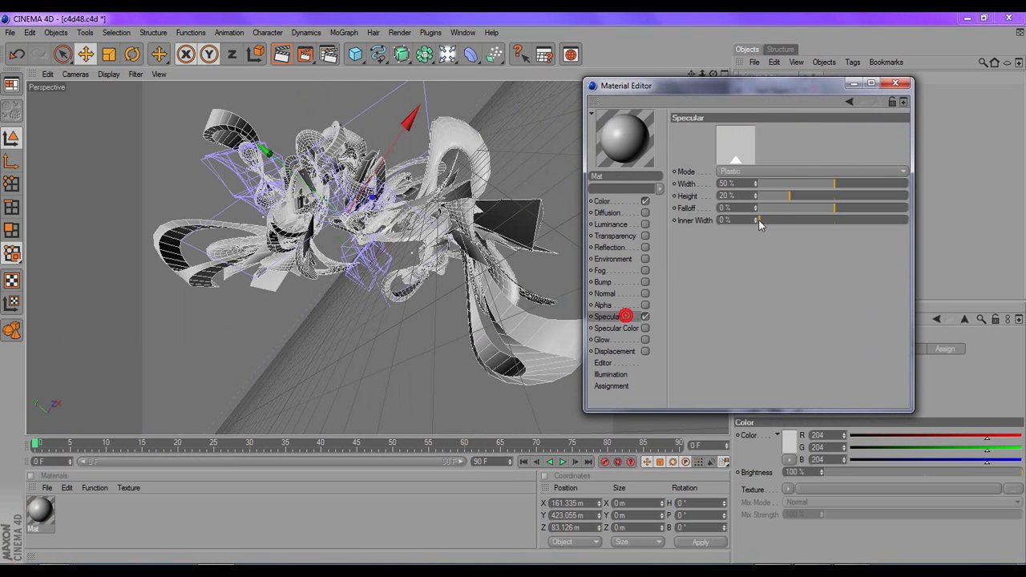
{"action": "left_click", "coordinate": [802, 208]}
{"action": "left_click_drag", "start_coordinate": [797, 195], "coordinate": [927, 195]}
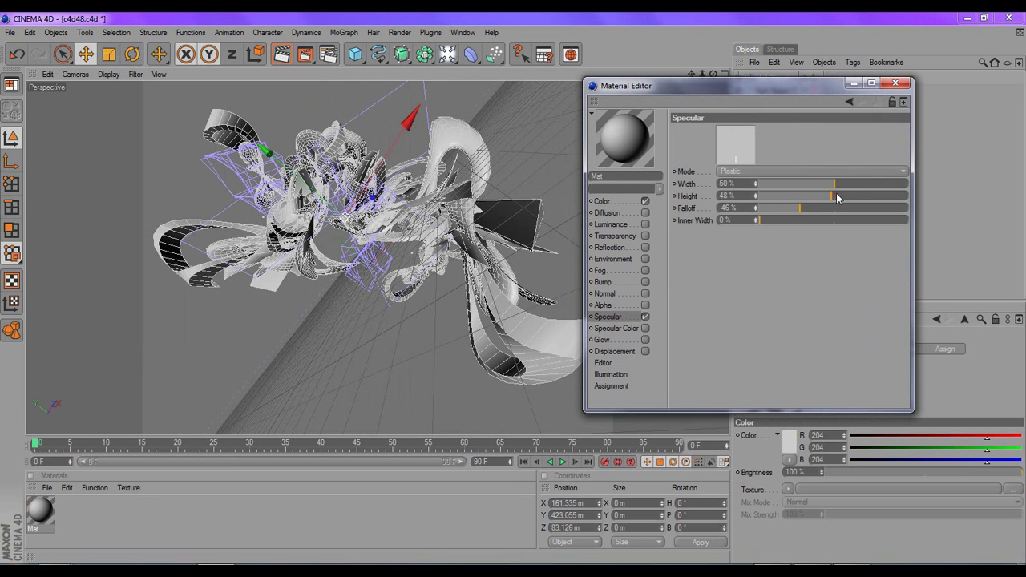
{"action": "left_click", "coordinate": [820, 209]}
{"action": "left_click", "coordinate": [810, 208]}
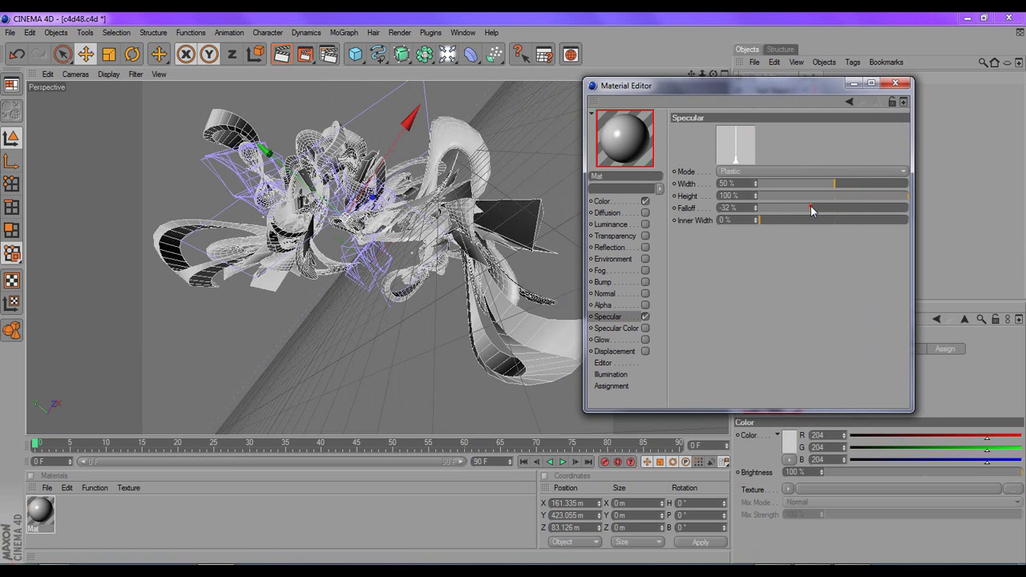
{"action": "left_click_drag", "start_coordinate": [848, 184], "coordinate": [872, 186]}
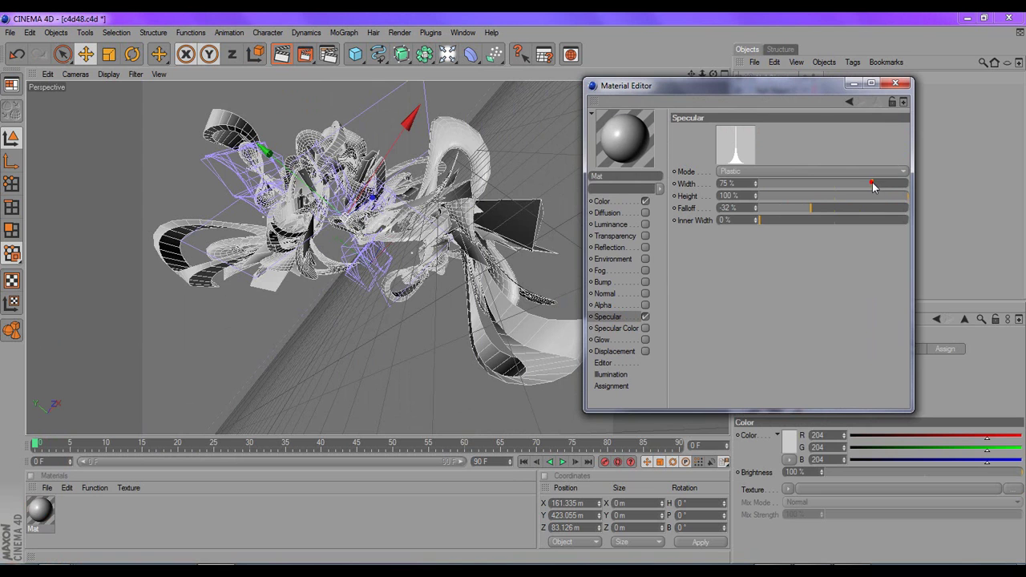
{"action": "left_click", "coordinate": [877, 183]}
{"action": "left_click", "coordinate": [768, 220]}
Enable Mat's Specular Color channel and set it to yellow R249 G229 B0
{"action": "left_click", "coordinate": [625, 329]}
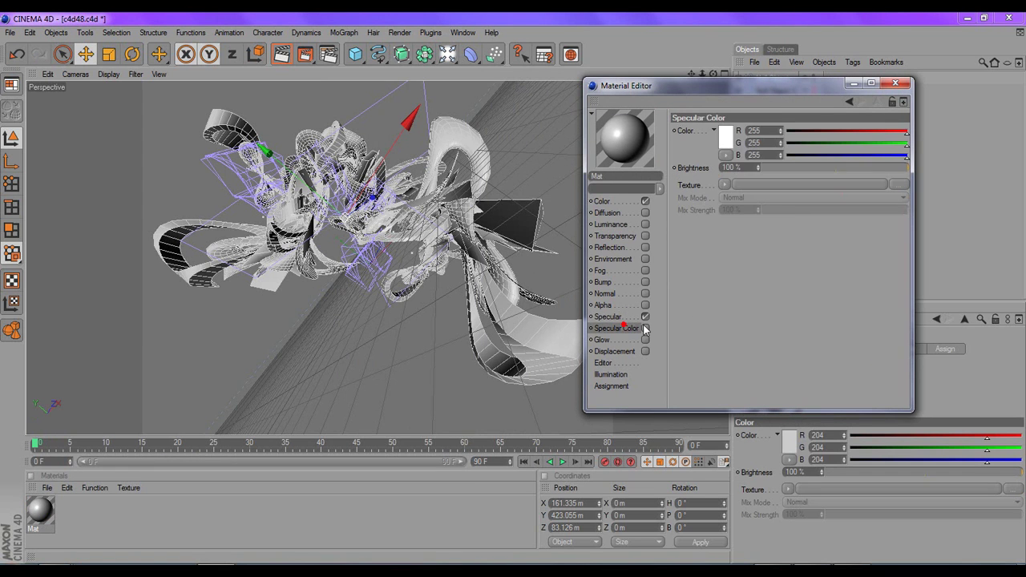
{"action": "left_click", "coordinate": [645, 327]}
{"action": "left_click", "coordinate": [728, 138]}
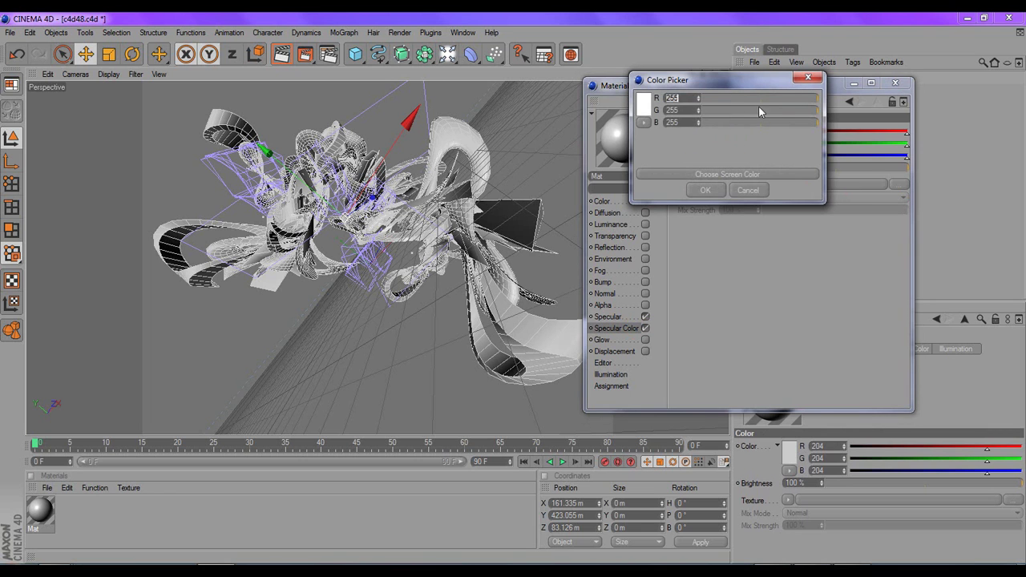
{"action": "type", "text": "0"}
{"action": "key", "text": "Return"}
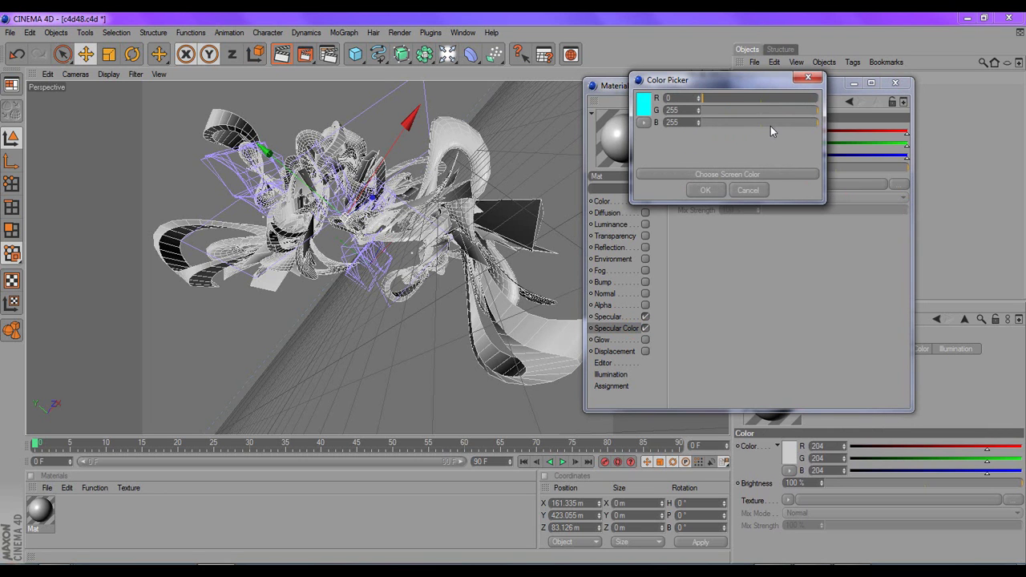
{"action": "left_click", "coordinate": [769, 124]}
{"action": "left_click", "coordinate": [803, 122]}
{"action": "left_click_drag", "start_coordinate": [802, 110], "coordinate": [737, 121]}
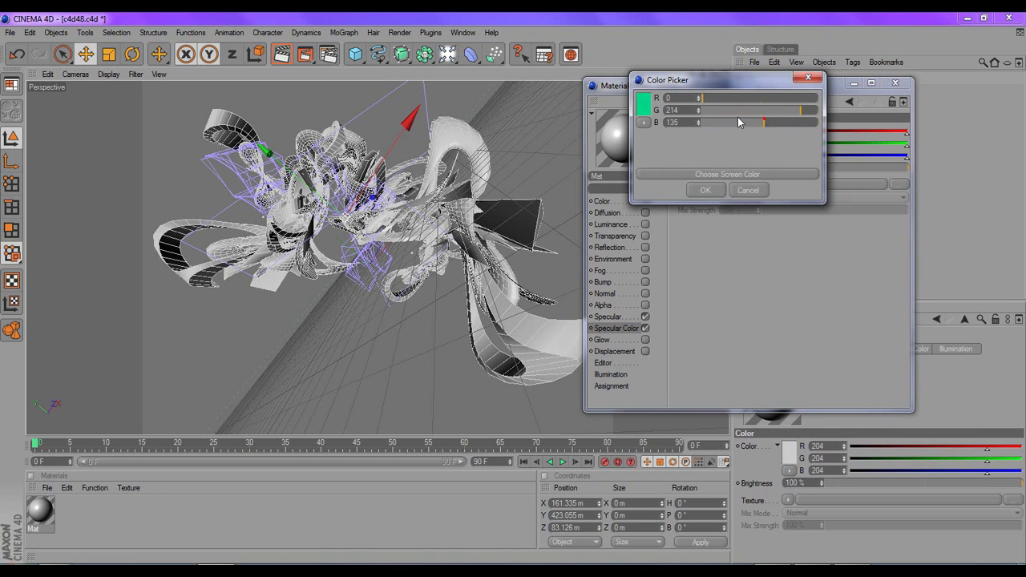
{"action": "left_click", "coordinate": [795, 99]}
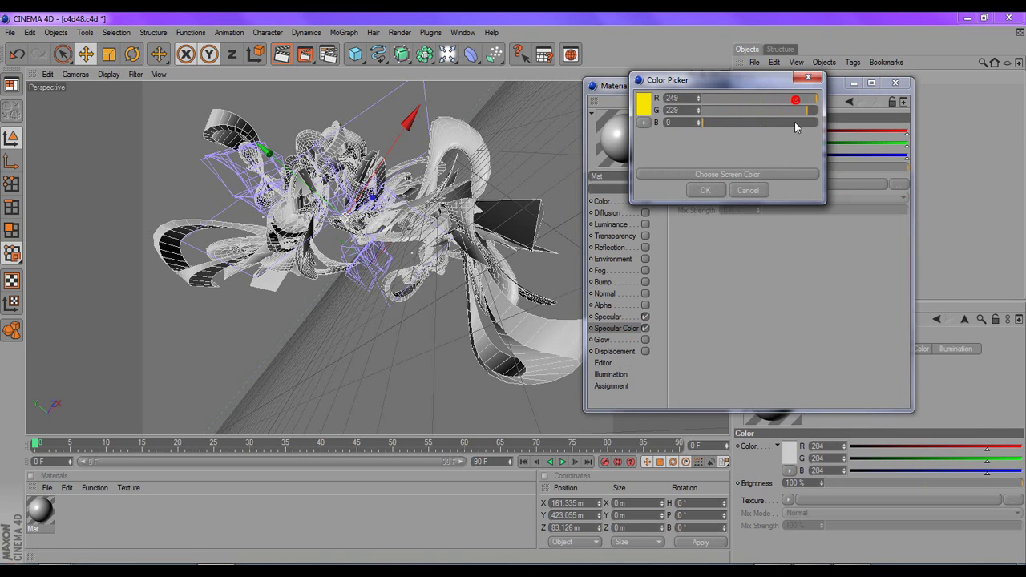
{"action": "left_click", "coordinate": [707, 190]}
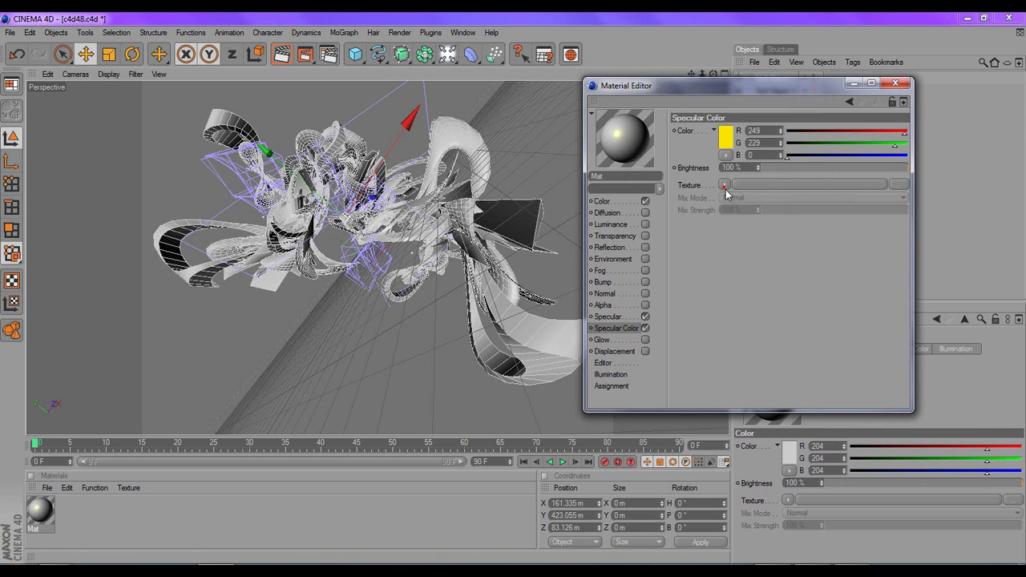
{"action": "left_click", "coordinate": [626, 204]}
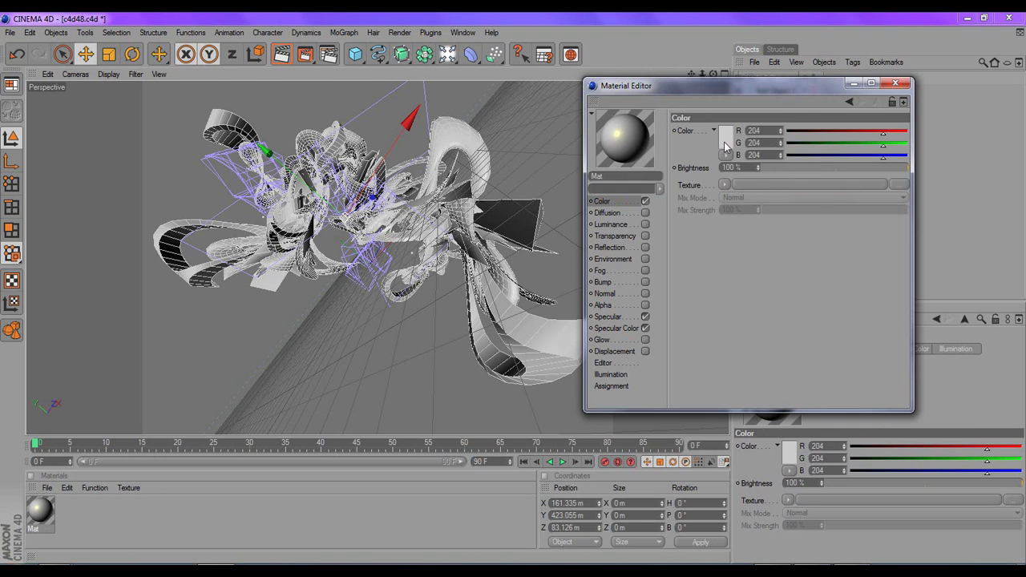
Set Mat's base colour to near-black RGB 4/4/4
{"action": "left_click", "coordinate": [724, 142]}
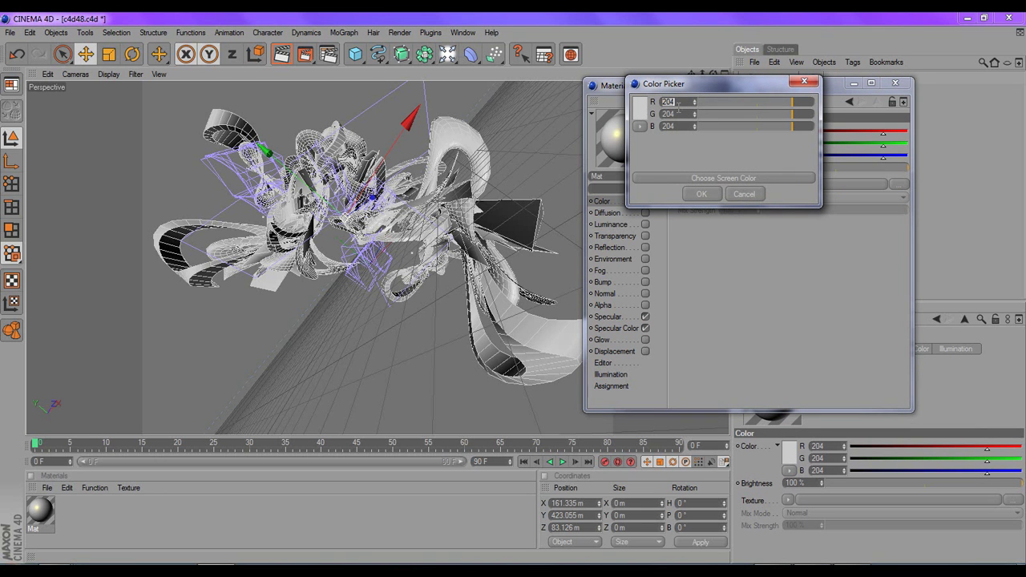
{"action": "type", "text": "4"}
{"action": "key", "text": "Tab"}
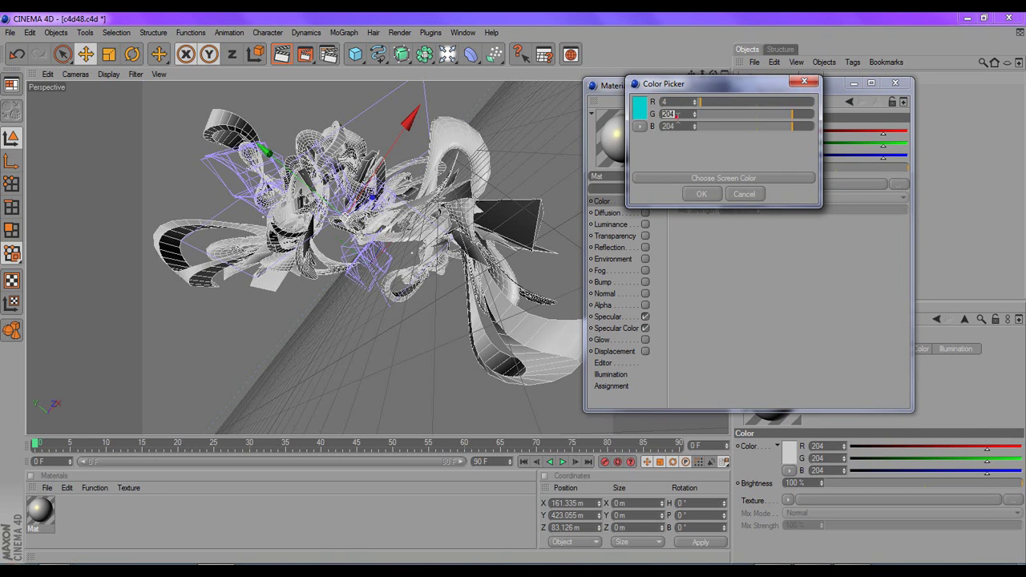
{"action": "type", "text": "4"}
{"action": "key", "text": "Tab"}
{"action": "type", "text": "4"}
{"action": "left_click", "coordinate": [677, 153]}
{"action": "left_click", "coordinate": [698, 199]}
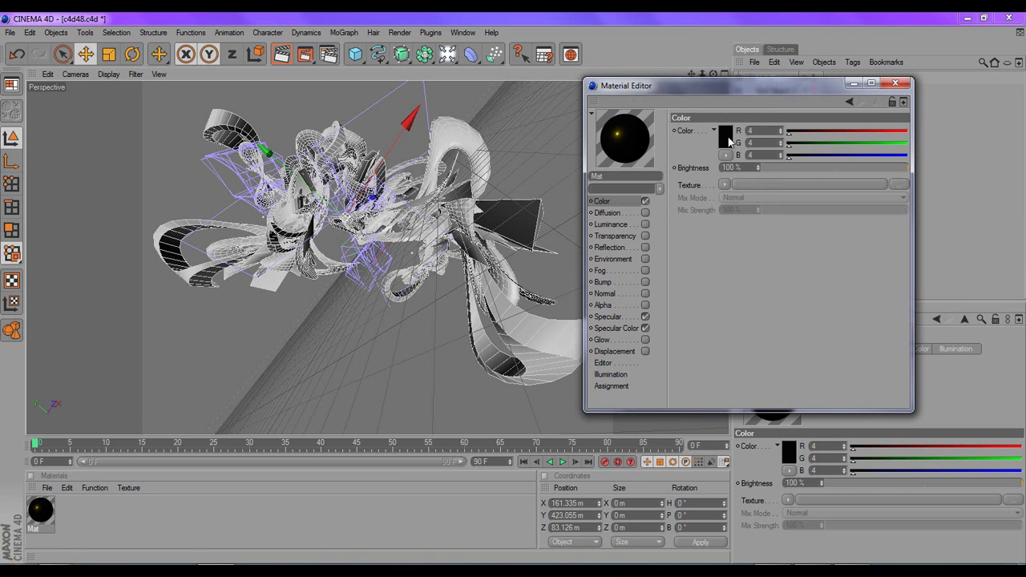
Load a Gradient texture into the colour at 46% mix strength and close the editor
{"action": "left_click", "coordinate": [726, 184]}
{"action": "left_click", "coordinate": [744, 312]}
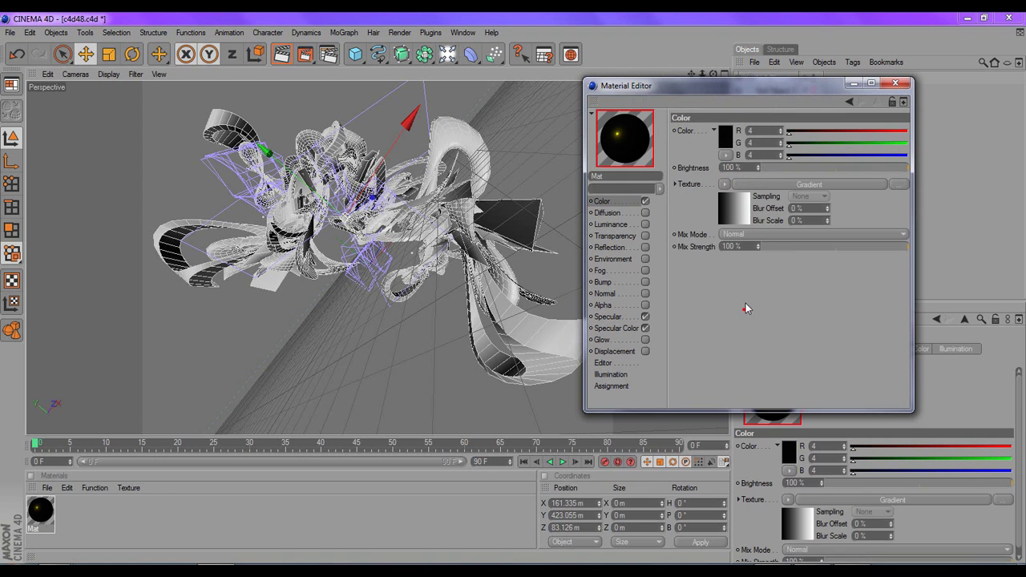
{"action": "left_click", "coordinate": [839, 247]}
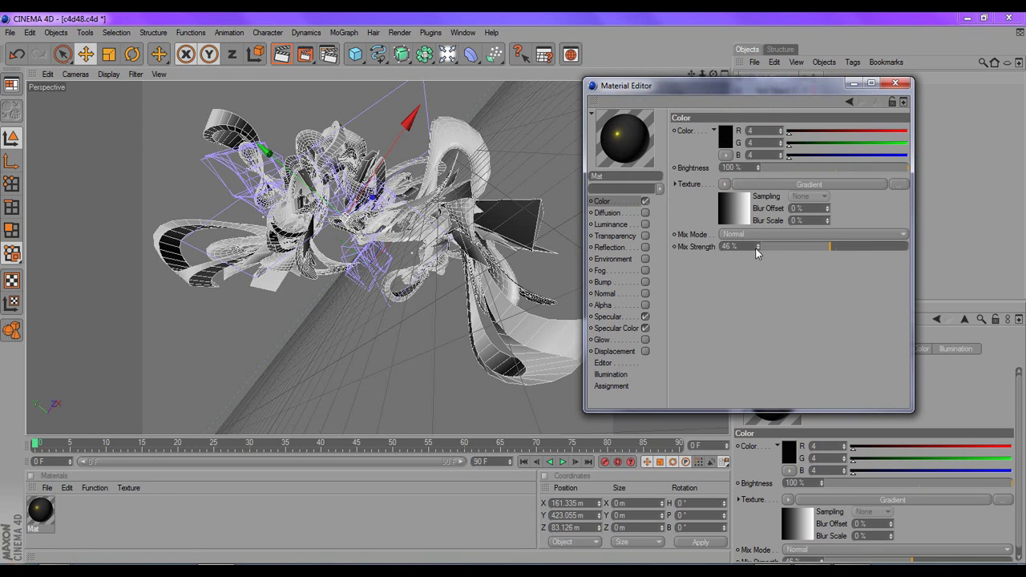
{"action": "left_click", "coordinate": [893, 84]}
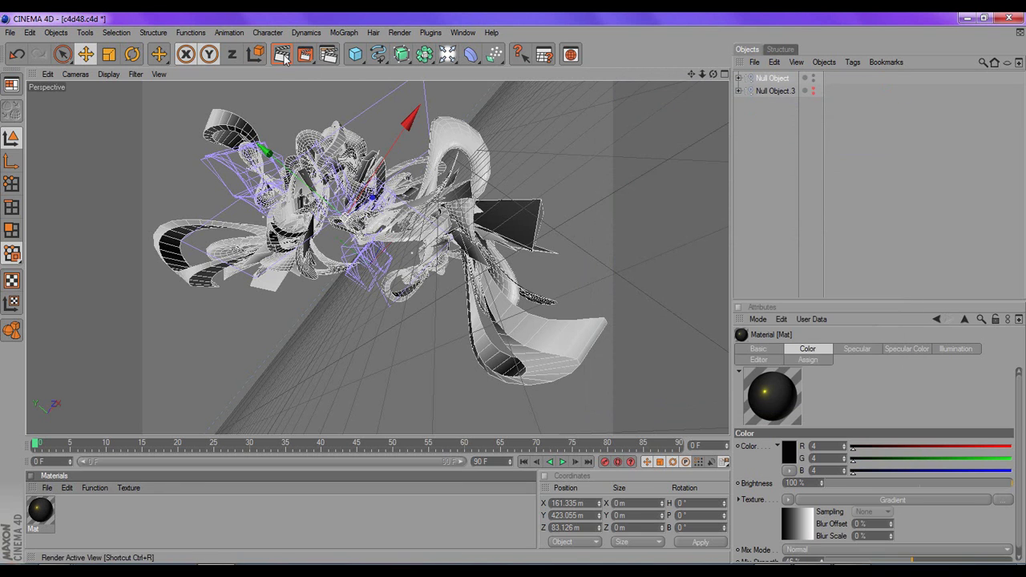
Save the scene, apply Mat to Null Object, and render the near-black ribbons with yellow highlights
{"action": "left_click", "coordinate": [13, 33]}
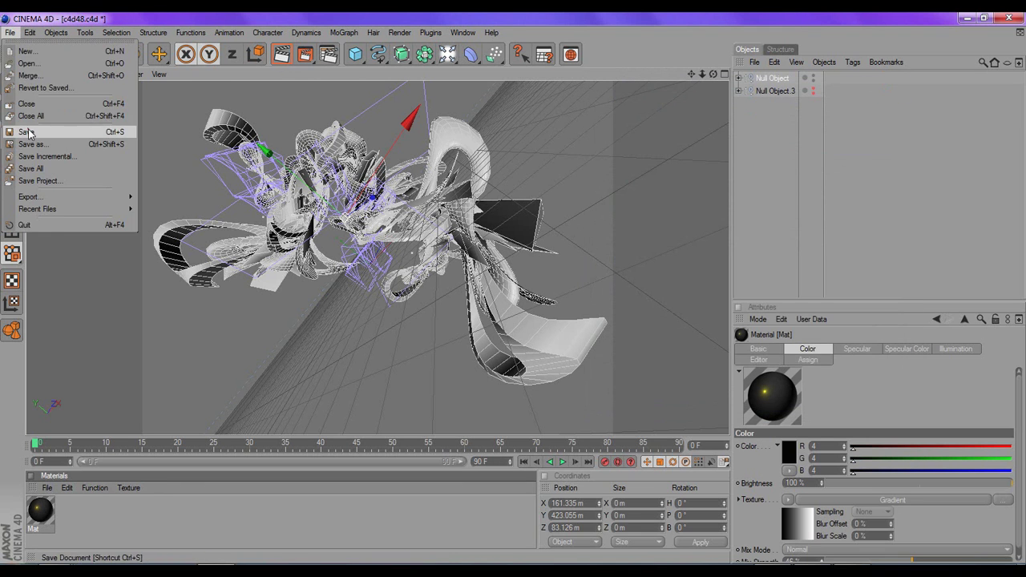
{"action": "left_click", "coordinate": [32, 131]}
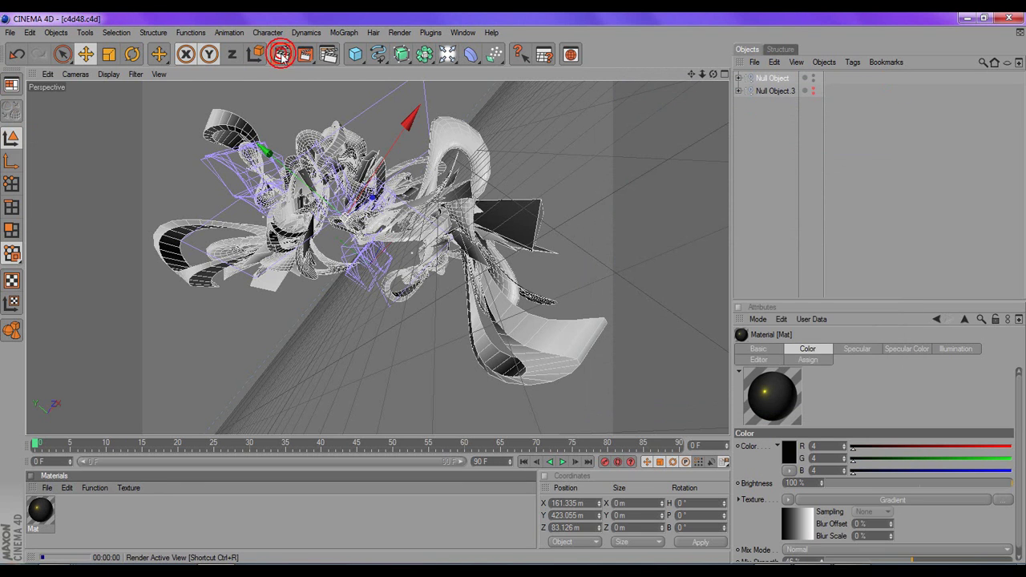
{"action": "left_click", "coordinate": [281, 53]}
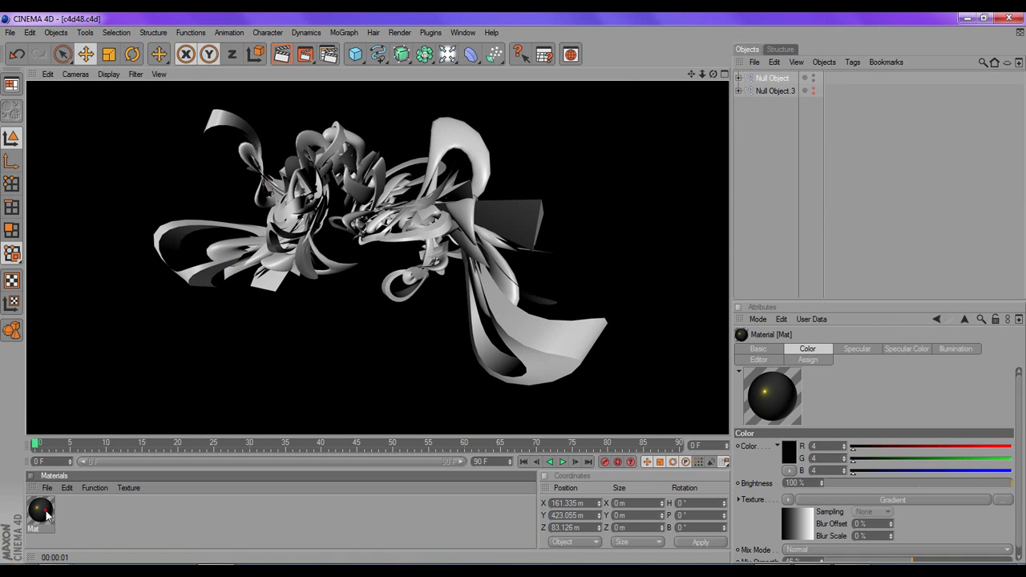
{"action": "left_click_drag", "start_coordinate": [752, 119], "coordinate": [781, 80]}
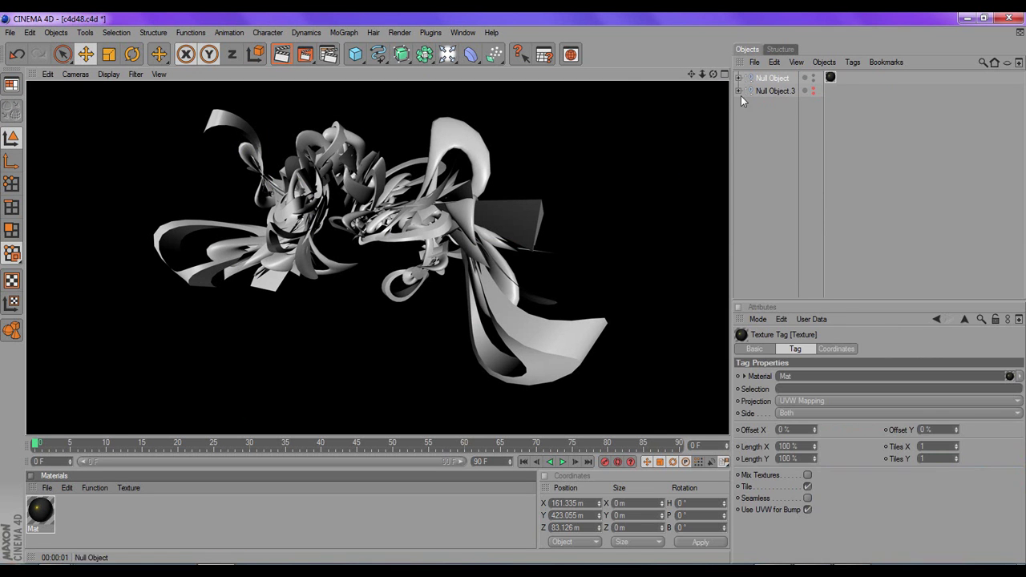
{"action": "left_click", "coordinate": [281, 54]}
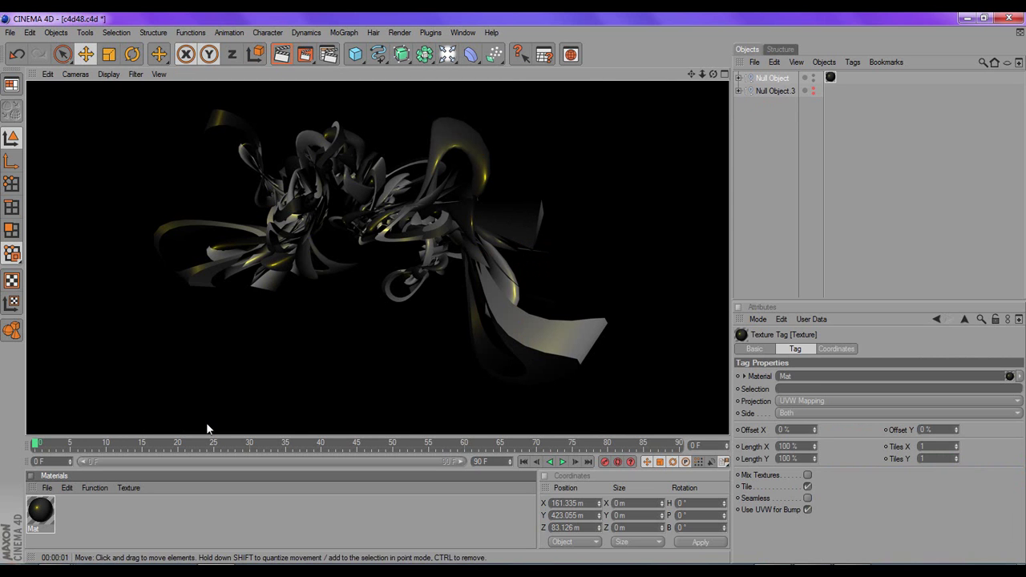
Place Null Object inside a new HyperNURBS, test-render it, then select the HyperNURBS
{"action": "left_click", "coordinate": [410, 56]}
{"action": "left_click_drag", "start_coordinate": [777, 92], "coordinate": [783, 80]}
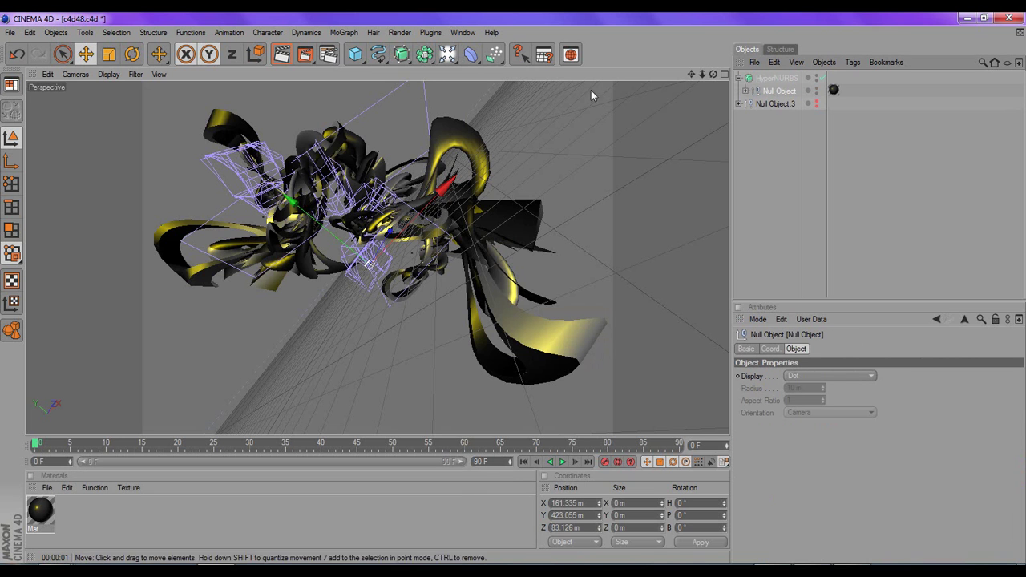
{"action": "left_click", "coordinate": [286, 53]}
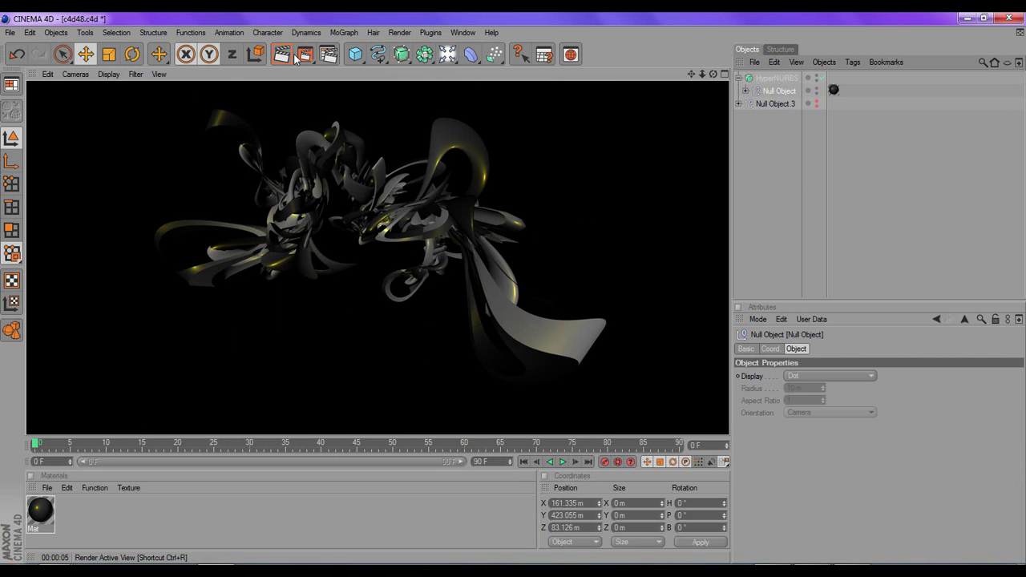
{"action": "left_click", "coordinate": [777, 91]}
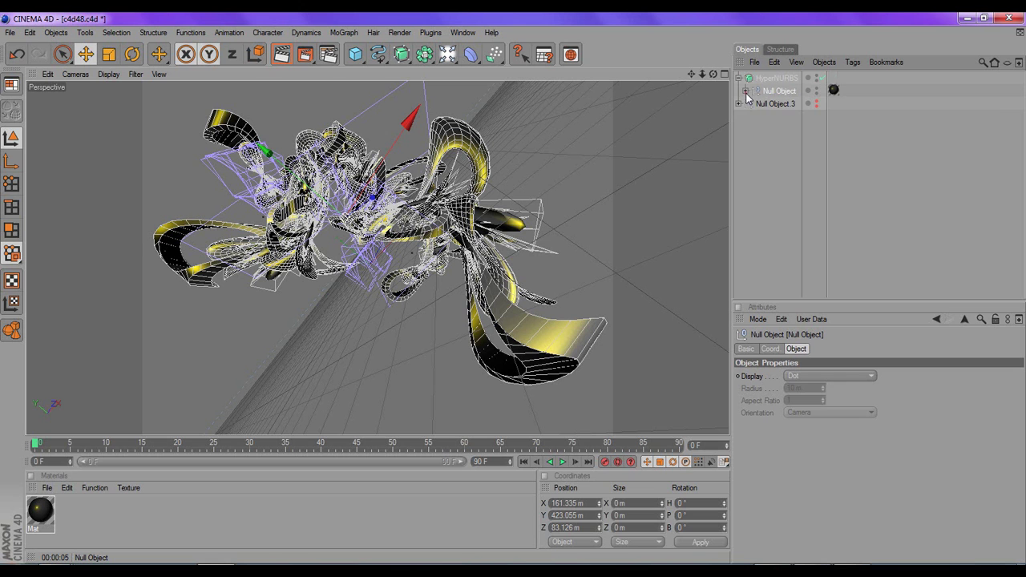
{"action": "left_click", "coordinate": [745, 91]}
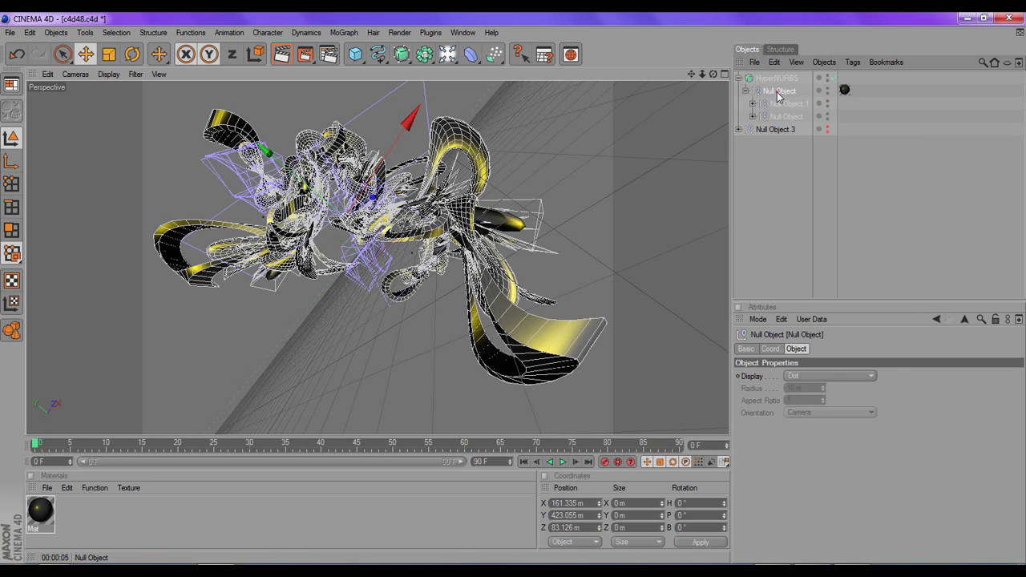
{"action": "left_click", "coordinate": [776, 77]}
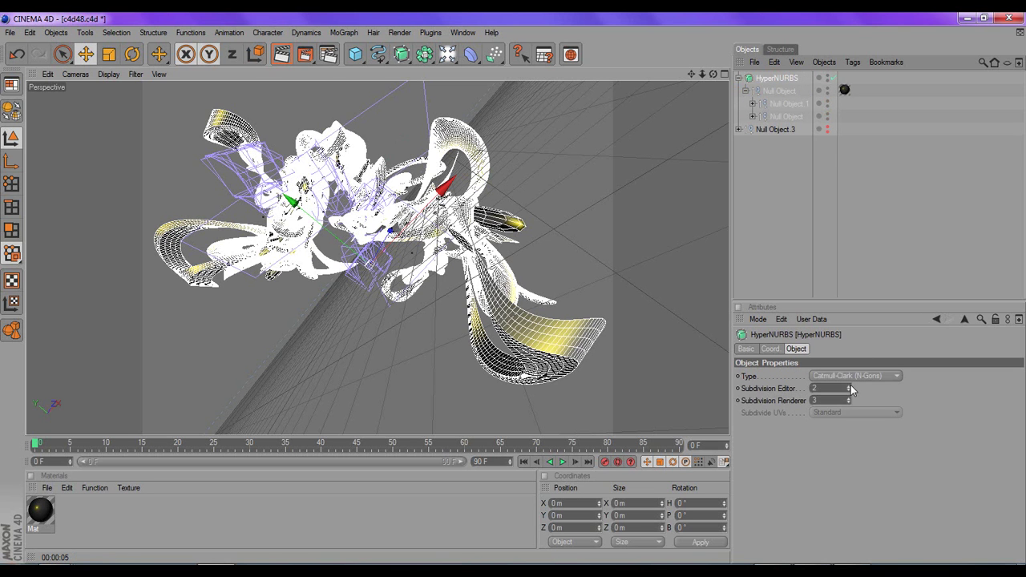
Raise HyperNURBS Subdivision Editor to 3 and render the smooth dark glossy ribbons
{"action": "left_click", "coordinate": [833, 75]}
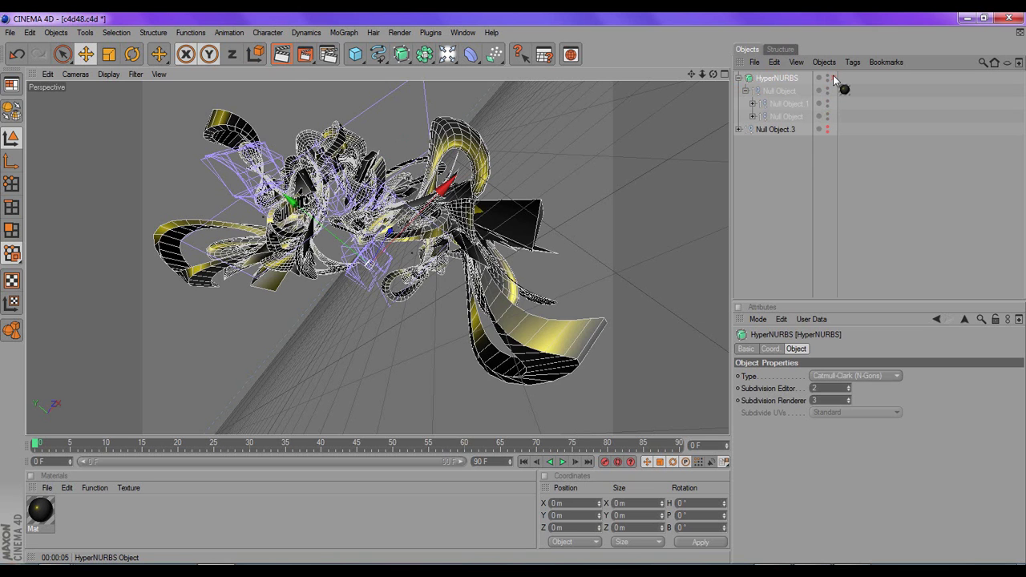
{"action": "left_click", "coordinate": [833, 75]}
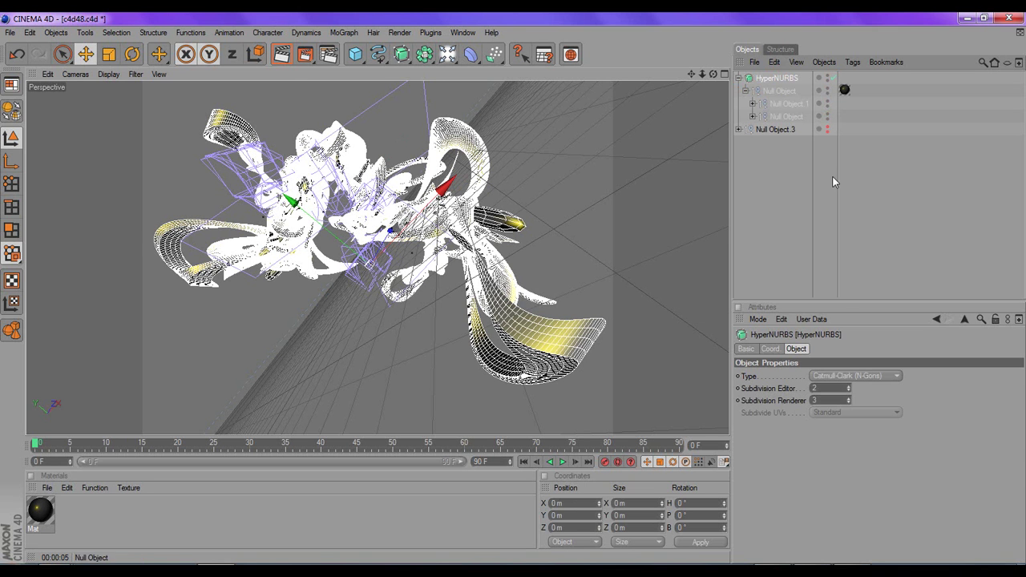
{"action": "left_click", "coordinate": [848, 386]}
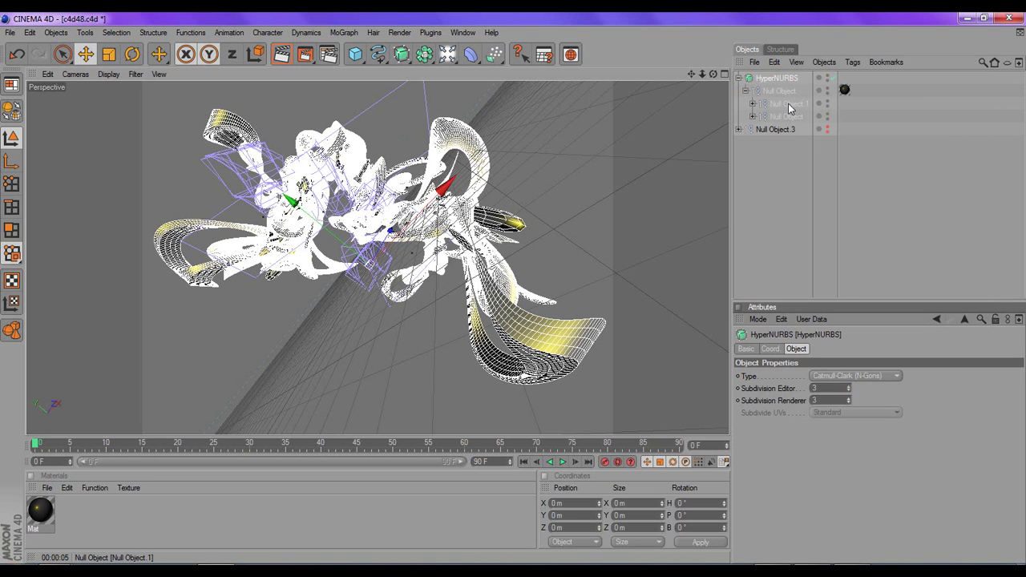
{"action": "left_click", "coordinate": [283, 62]}
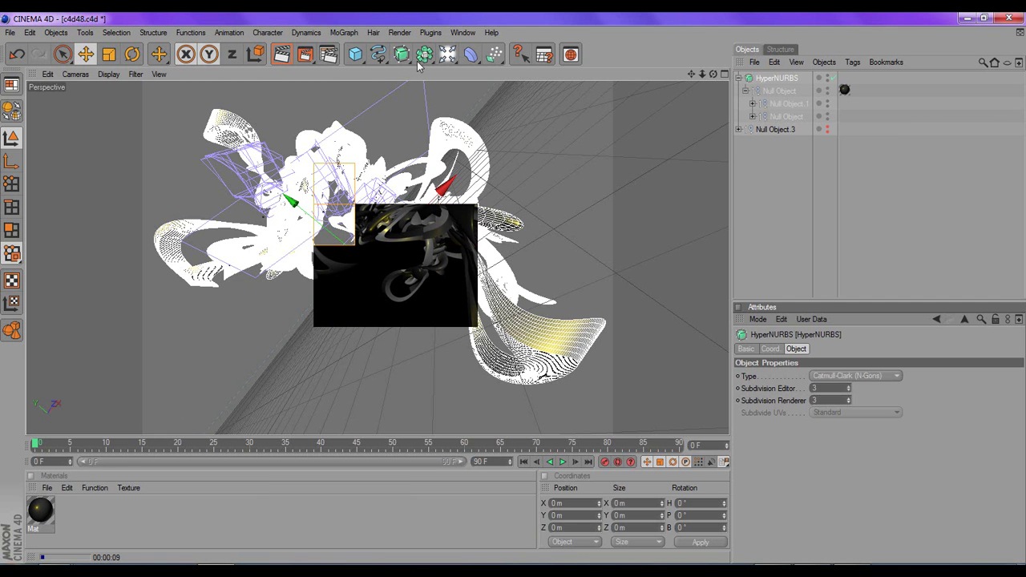
{"action": "left_click", "coordinate": [788, 78]}
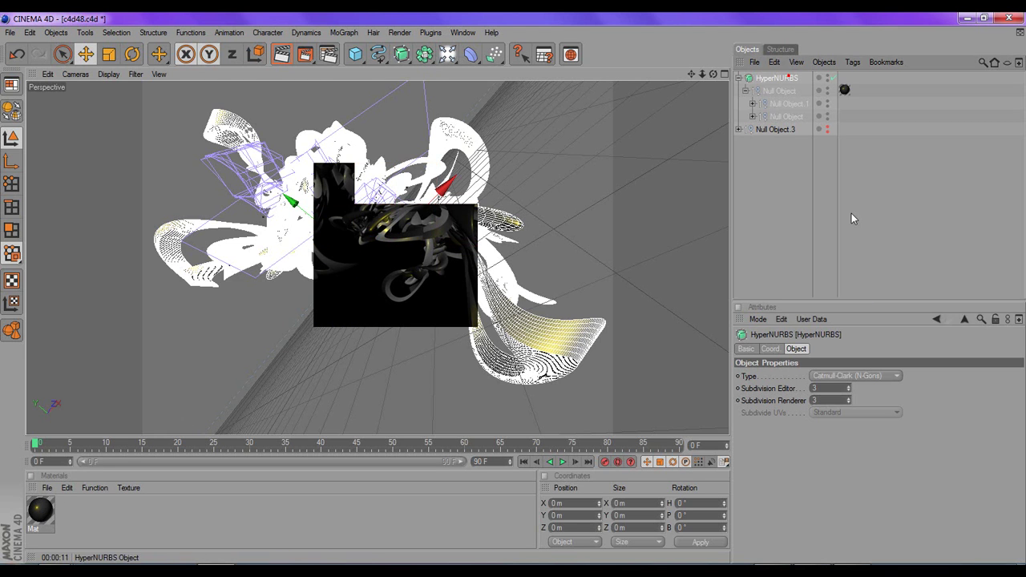
Return Subdivision Editor to 2 and add an Omni light with soft shadows
{"action": "left_click", "coordinate": [847, 390]}
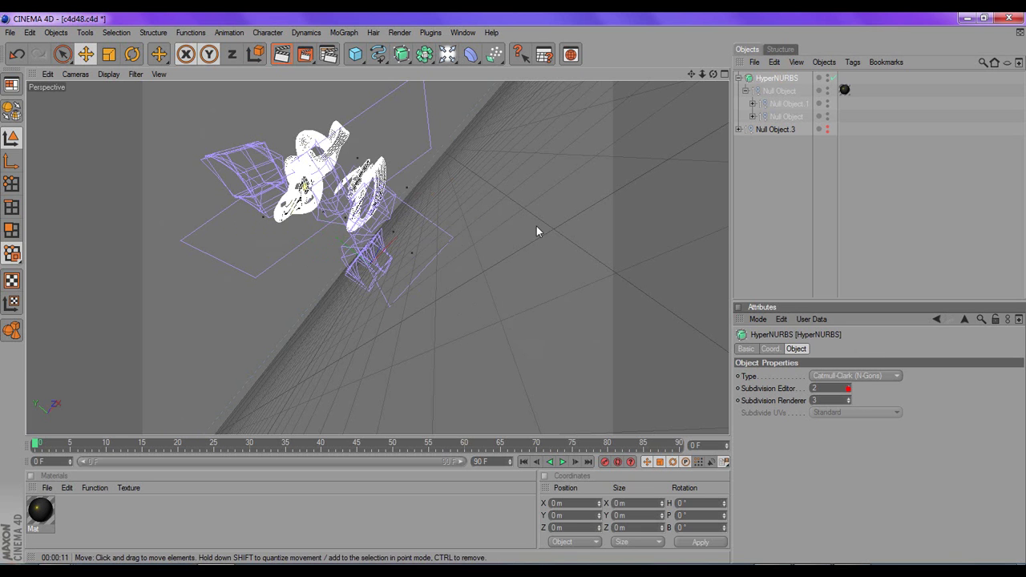
{"action": "left_click", "coordinate": [448, 54]}
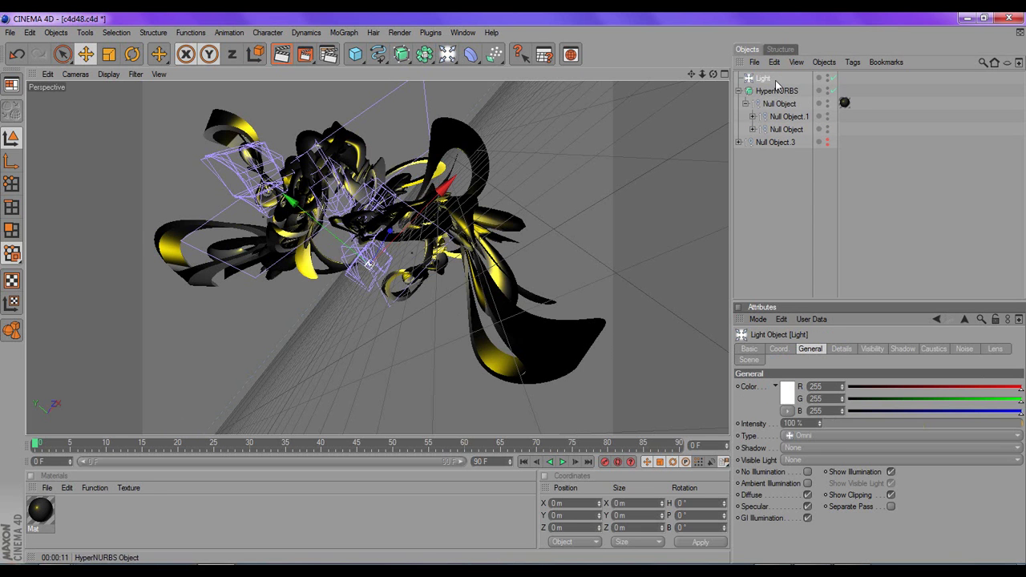
{"action": "left_click", "coordinate": [841, 447]}
{"action": "left_click", "coordinate": [826, 471]}
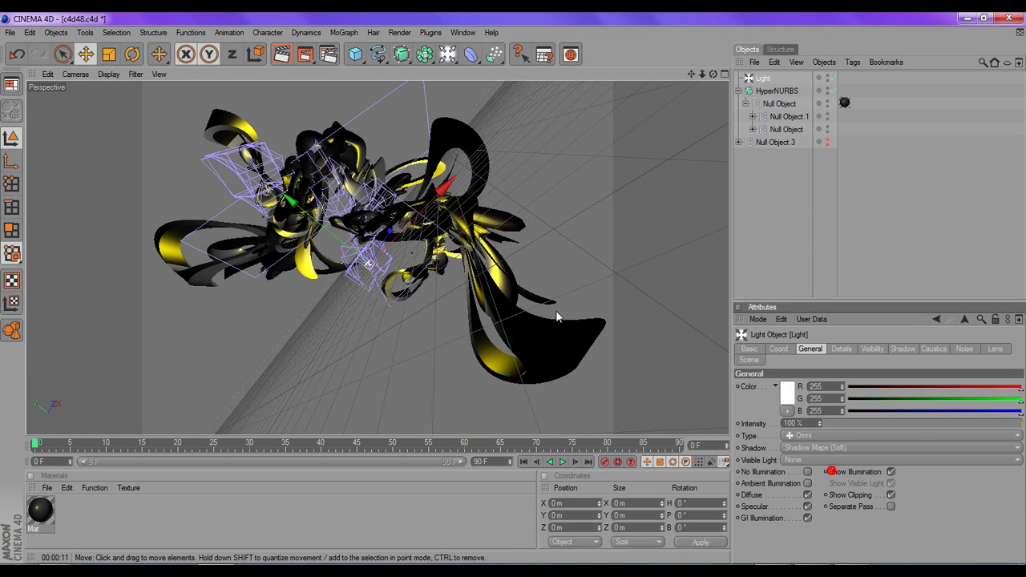
Move the light back along Z and out along X to about X 1079.751 m
{"action": "left_click", "coordinate": [758, 78]}
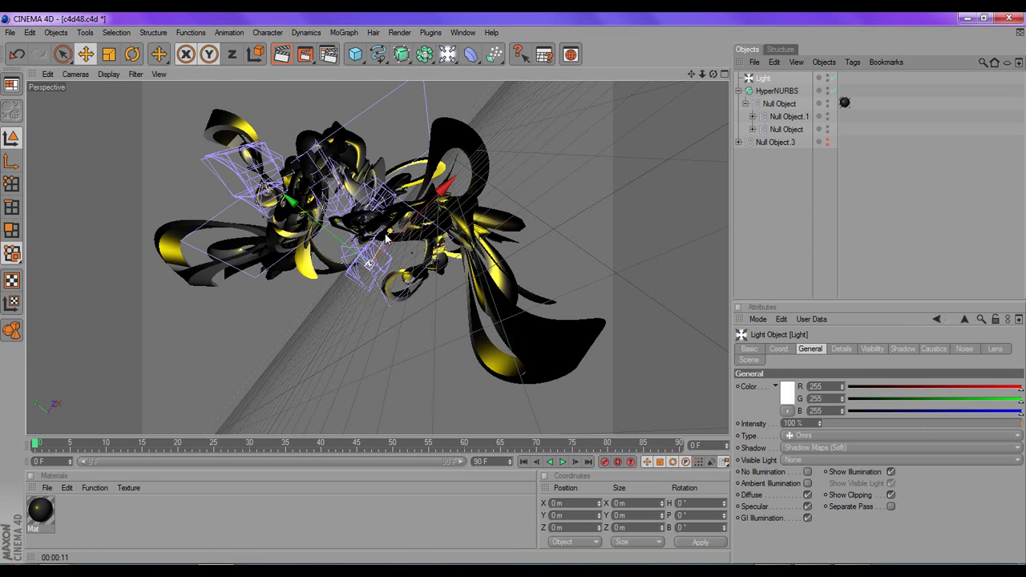
{"action": "left_click_drag", "start_coordinate": [370, 265], "coordinate": [295, 386]}
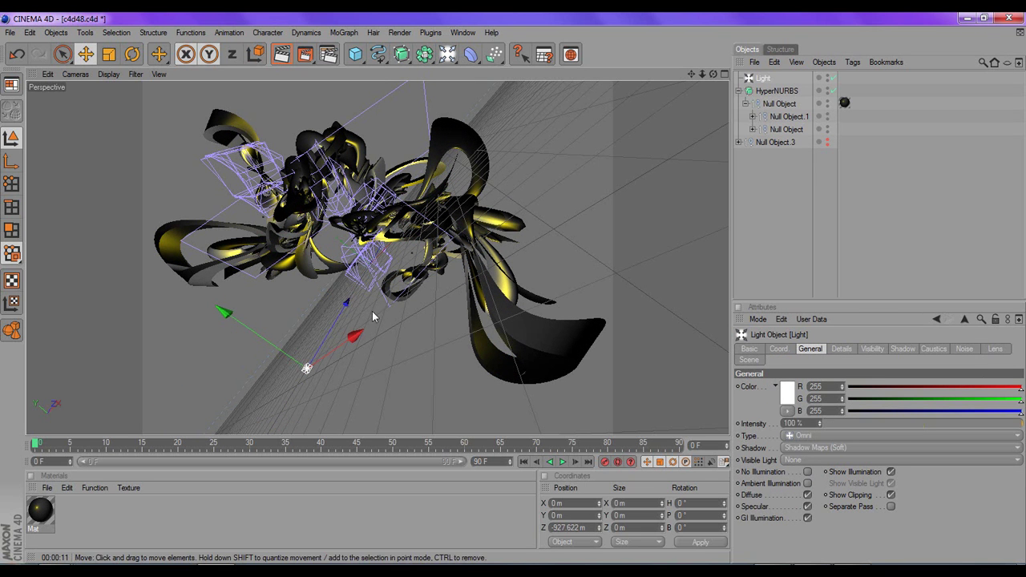
{"action": "left_click_drag", "start_coordinate": [355, 336], "coordinate": [305, 367]}
{"action": "mouse_move", "coordinate": [349, 340]}
{"action": "left_mouse_down"}
{"action": "mouse_move", "coordinate": [561, 178]}
{"action": "mouse_move", "coordinate": [593, 168]}
{"action": "left_mouse_up"}
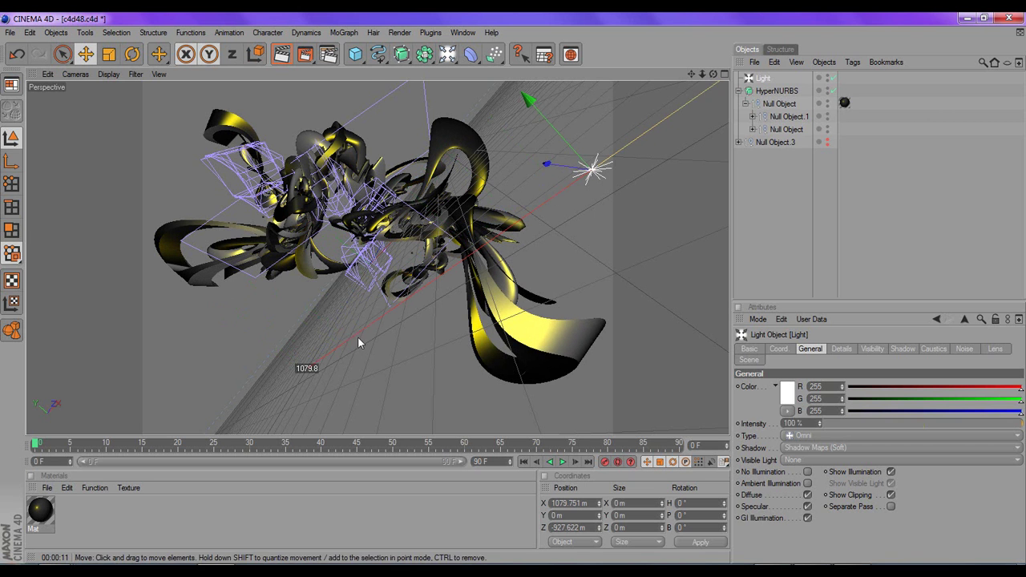
Save the scene and render the view showing yellow glints on the dark ribbons
{"action": "left_click", "coordinate": [11, 32]}
{"action": "left_click", "coordinate": [32, 131]}
{"action": "left_click", "coordinate": [279, 61]}
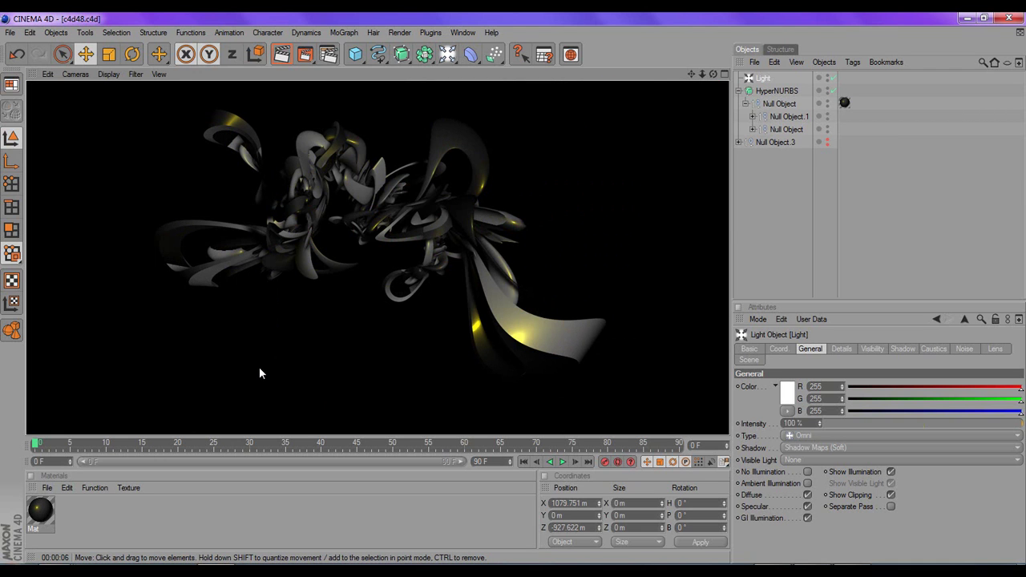
Slide the black stop of Mat's color gradient far right, leaving only a white end
{"action": "double_click", "coordinate": [39, 515]}
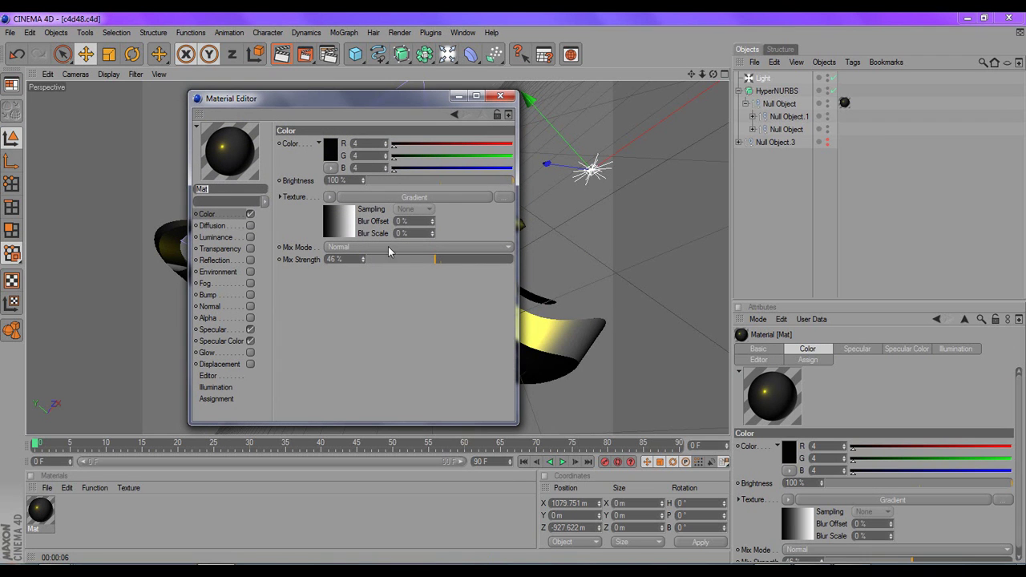
{"action": "left_click", "coordinate": [347, 230]}
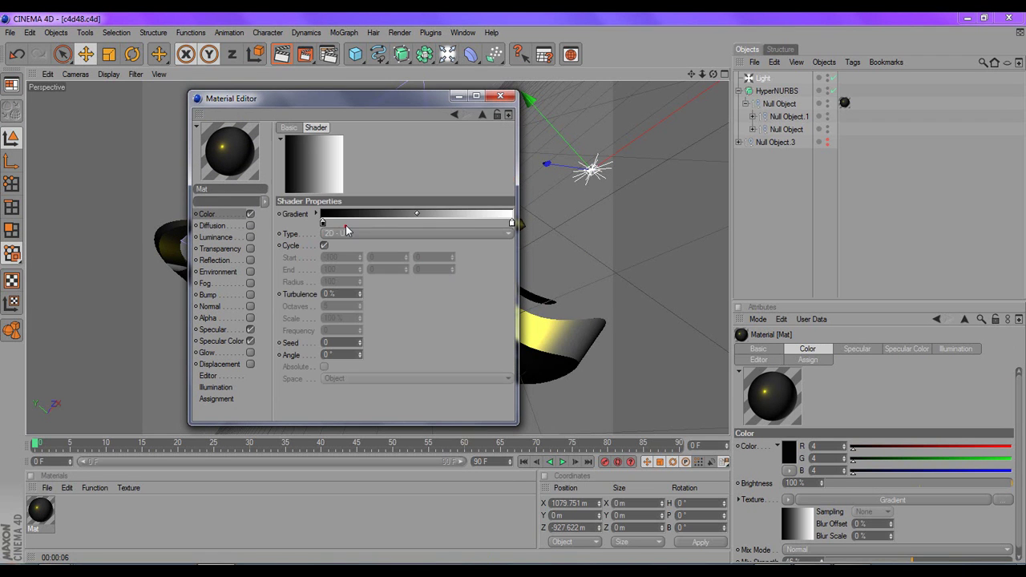
{"action": "left_click_drag", "start_coordinate": [323, 223], "coordinate": [397, 224]}
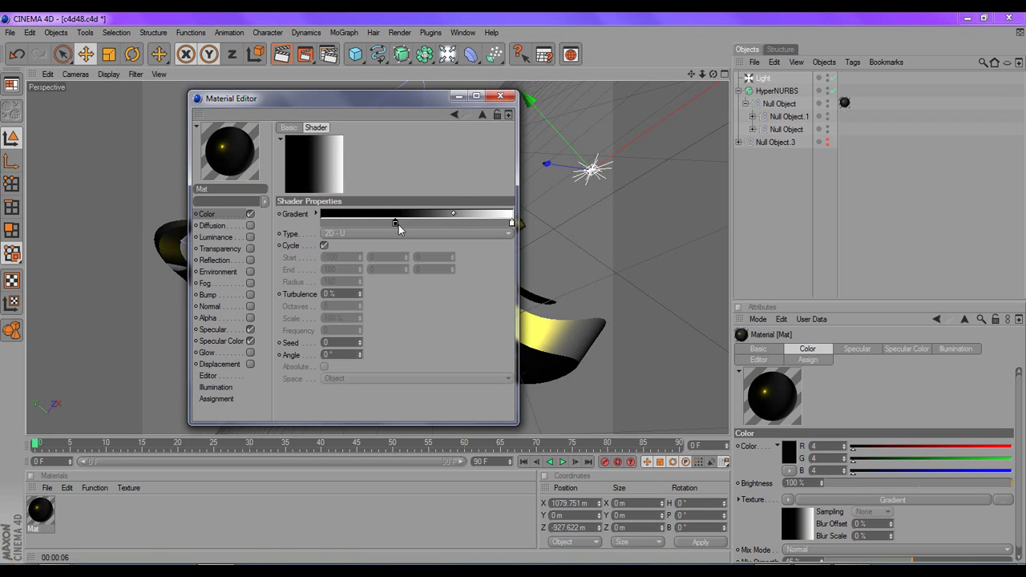
{"action": "left_click_drag", "start_coordinate": [443, 104], "coordinate": [693, 105]}
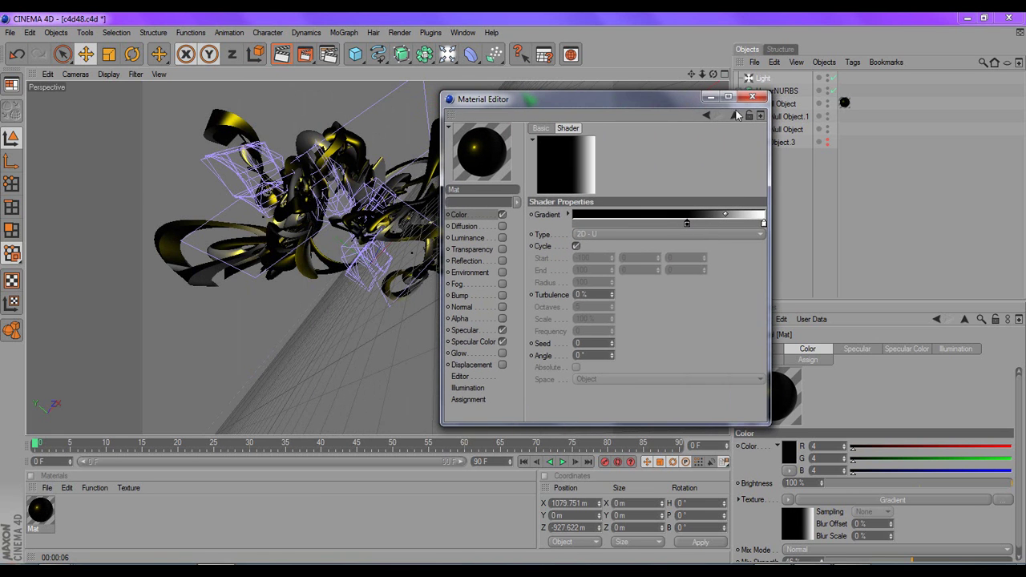
Close the material editor, render the darker result, and reopen Mat's settings
{"action": "left_click", "coordinate": [751, 97]}
{"action": "left_click", "coordinate": [281, 54]}
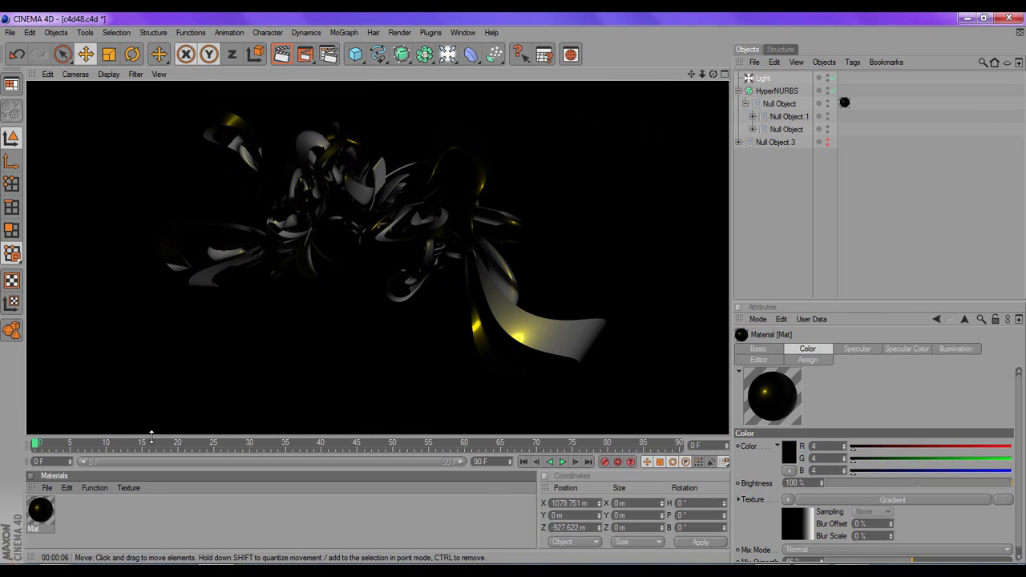
{"action": "double_click", "coordinate": [42, 510]}
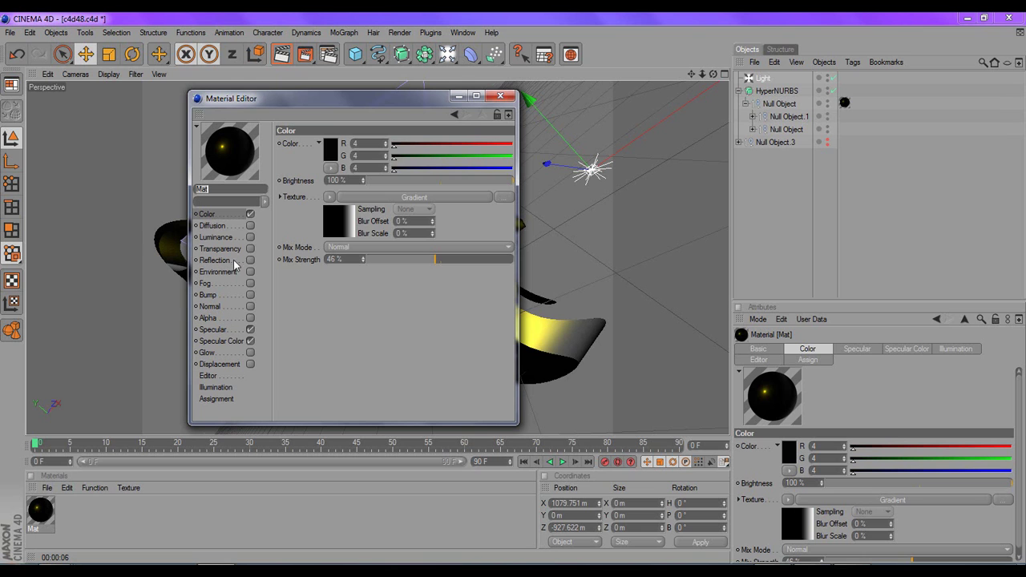
Enable Mat's Luminance channel and give it a Gradient texture
{"action": "left_click", "coordinate": [232, 238]}
{"action": "left_click", "coordinate": [250, 237]}
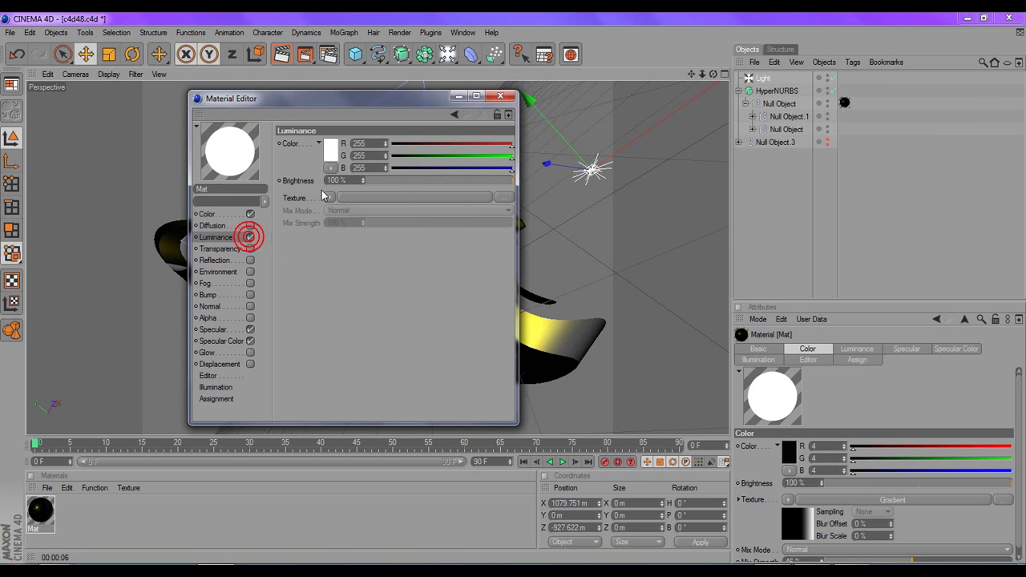
{"action": "left_click", "coordinate": [329, 198]}
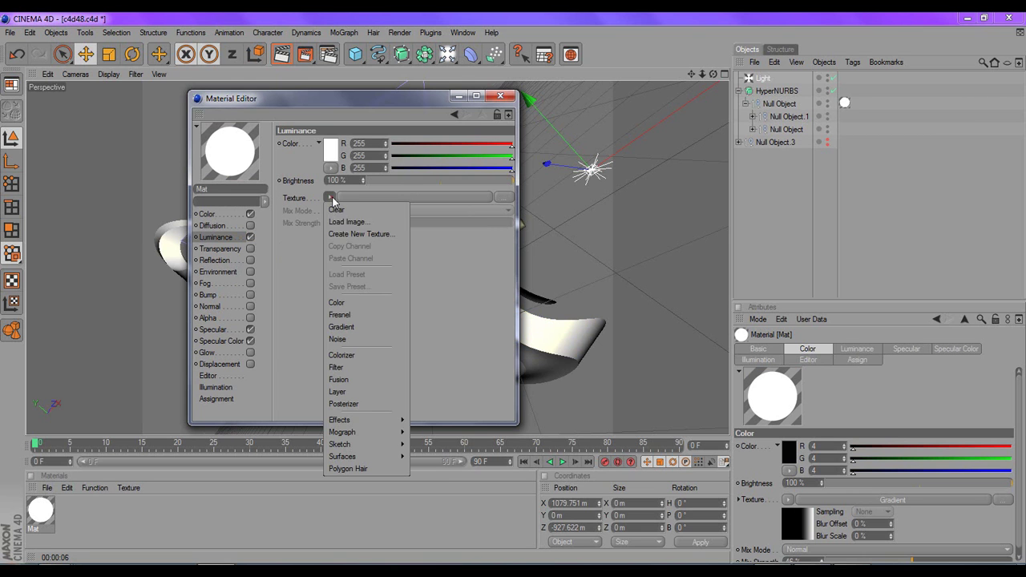
{"action": "left_click", "coordinate": [353, 323]}
{"action": "left_click_drag", "start_coordinate": [351, 97], "coordinate": [681, 109]}
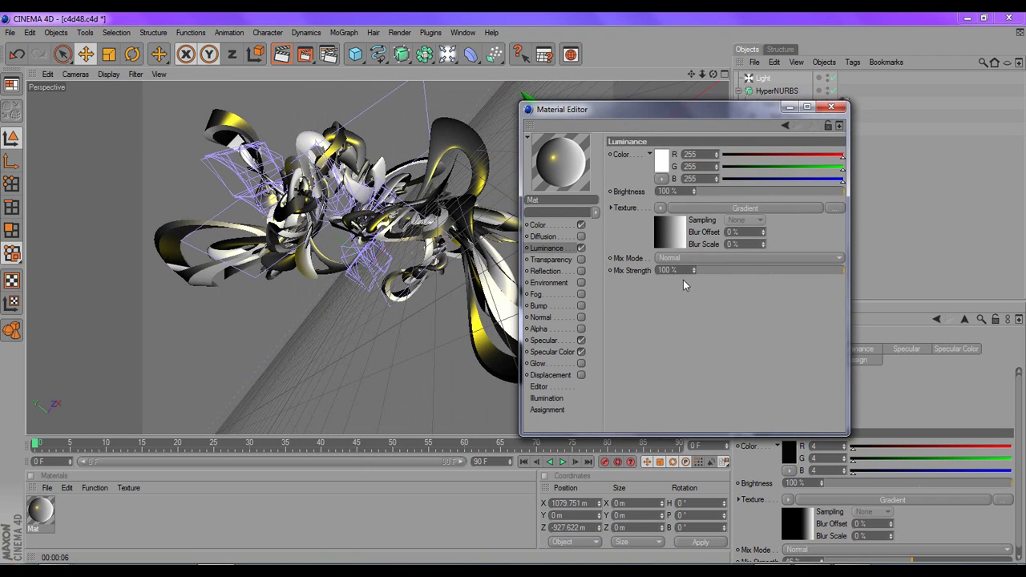
Make the gradient's white stop yellow (R255 G200 B0) and drag the black stop right
{"action": "left_click", "coordinate": [665, 236]}
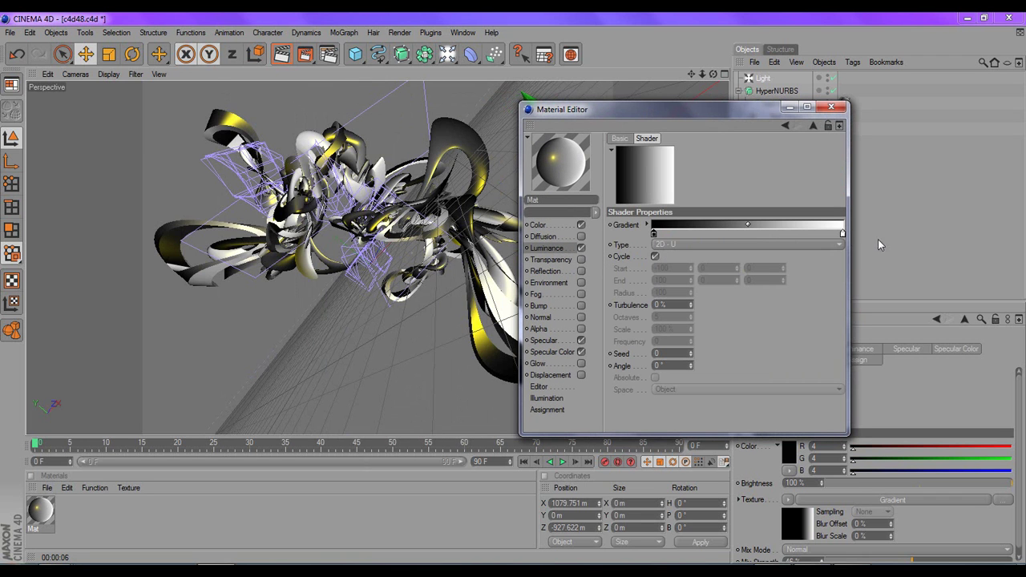
{"action": "double_click", "coordinate": [843, 234]}
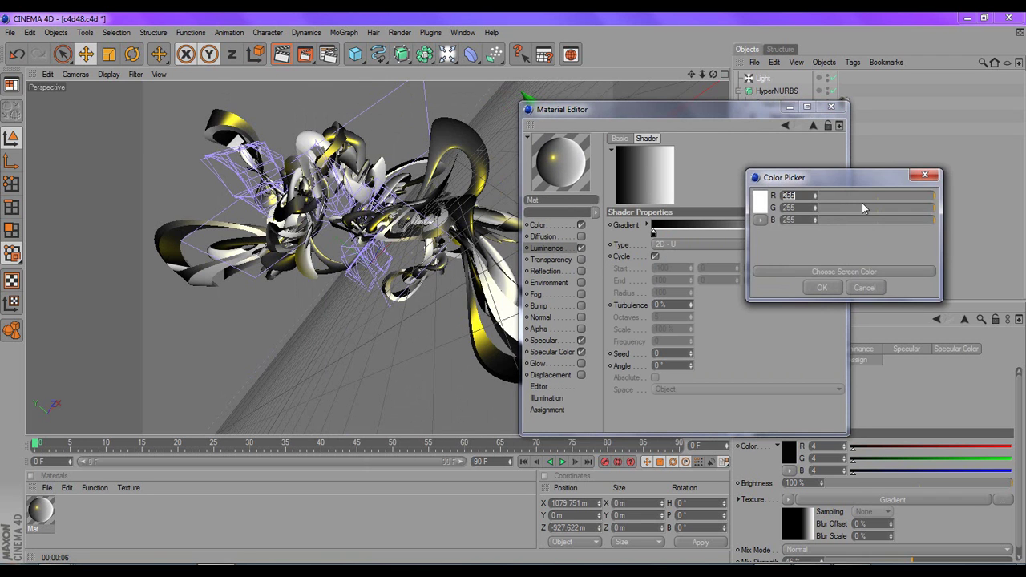
{"action": "left_click_drag", "start_coordinate": [862, 204], "coordinate": [991, 193]}
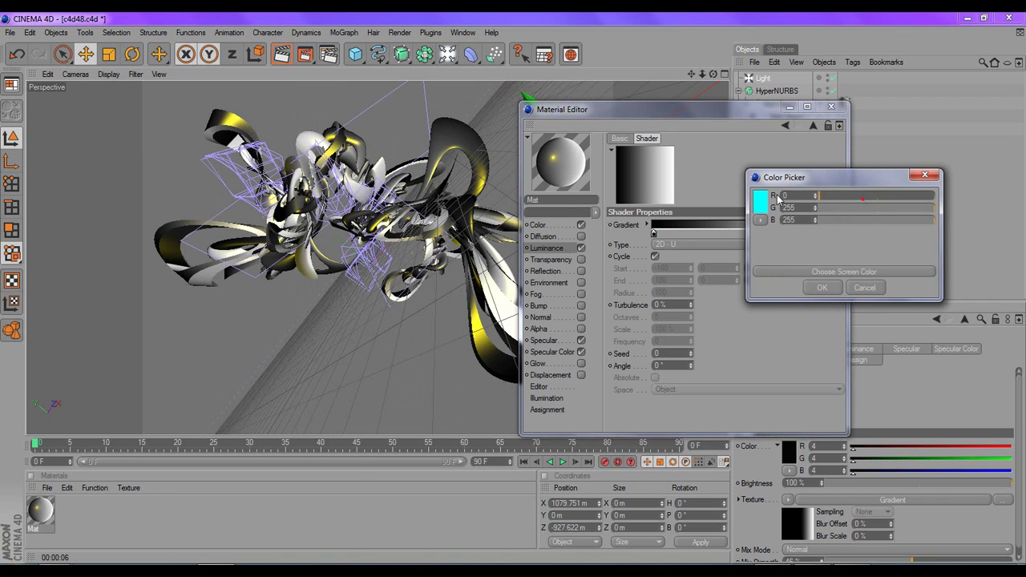
{"action": "left_click_drag", "start_coordinate": [912, 220], "coordinate": [817, 220]}
{"action": "left_click", "coordinate": [918, 209]}
{"action": "left_click_drag", "start_coordinate": [918, 210], "coordinate": [909, 210]}
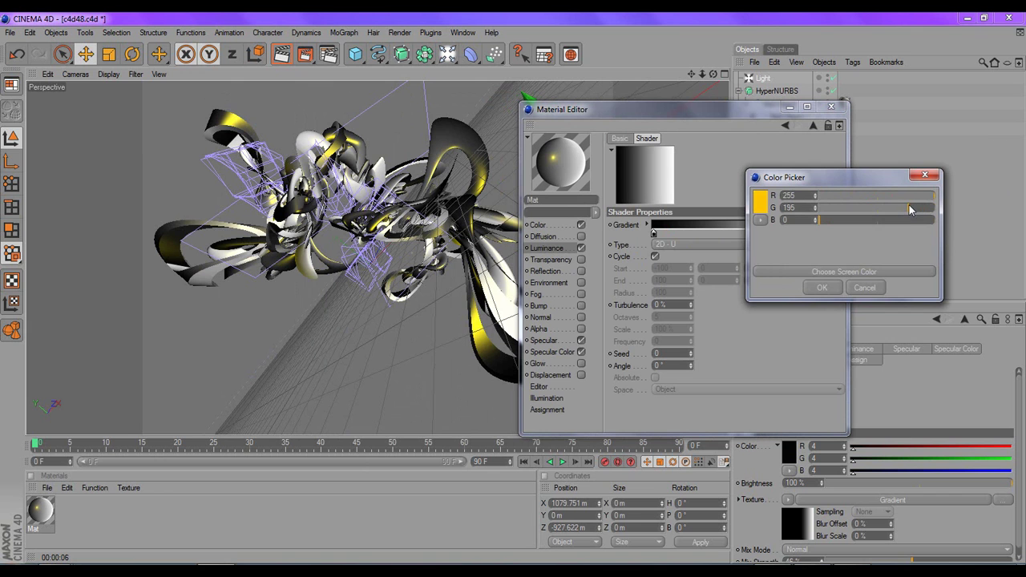
{"action": "left_click", "coordinate": [910, 208]}
{"action": "left_click", "coordinate": [823, 287]}
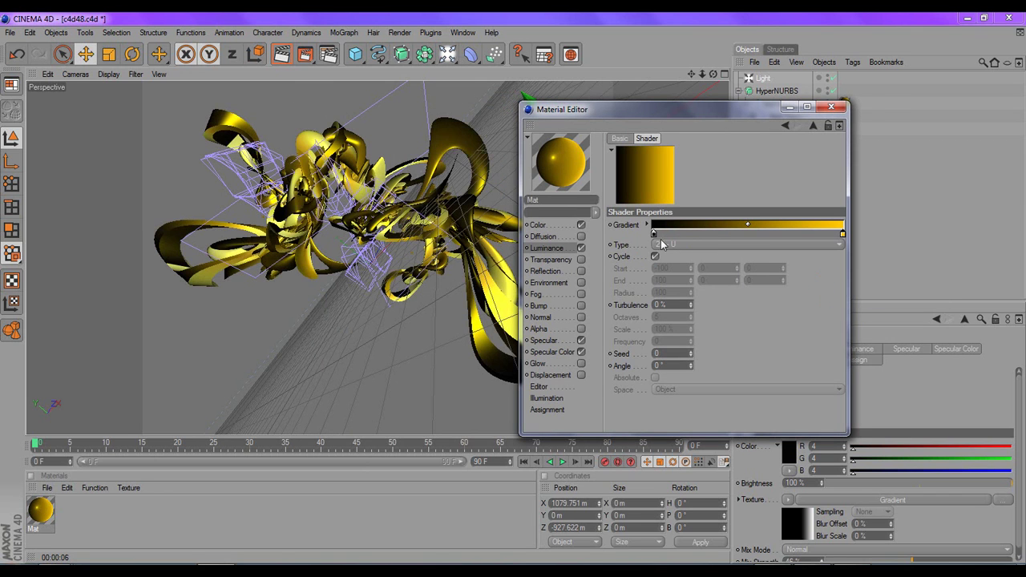
{"action": "left_click_drag", "start_coordinate": [654, 234], "coordinate": [817, 234]}
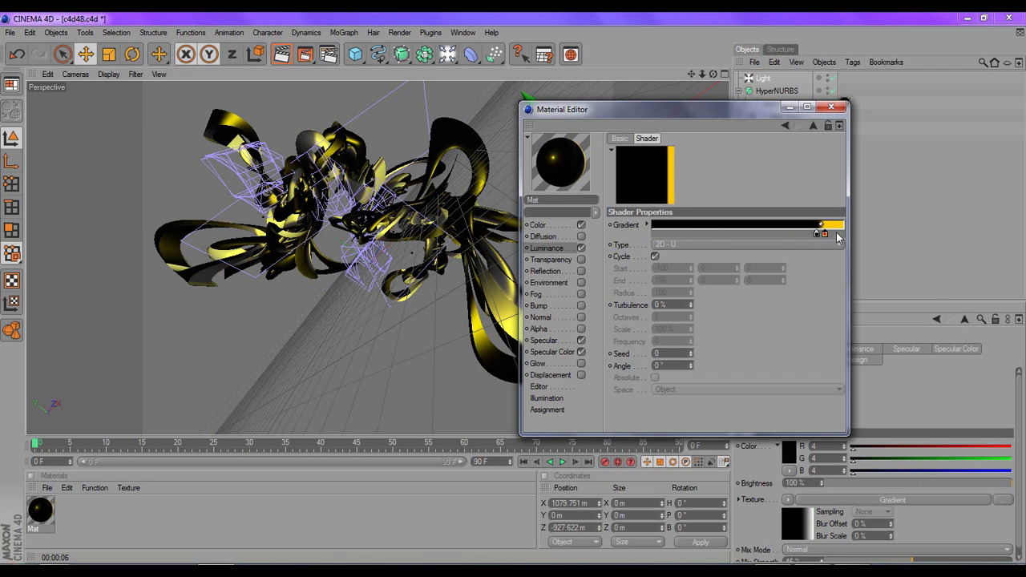
Add several stops to the luminance gradient and widen its yellow section
{"action": "double_click", "coordinate": [824, 234]}
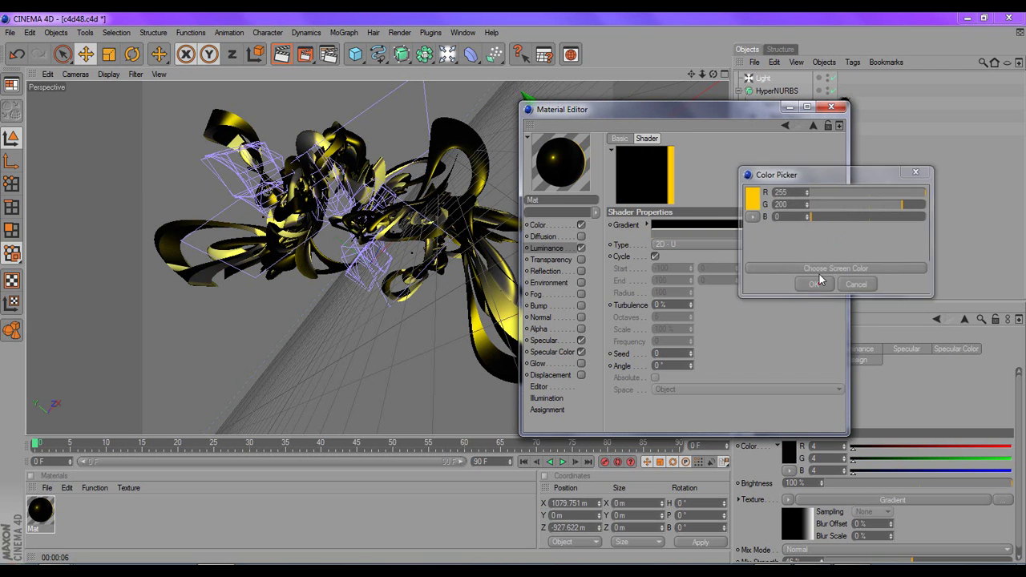
{"action": "left_click", "coordinate": [815, 285]}
{"action": "left_click", "coordinate": [840, 233]}
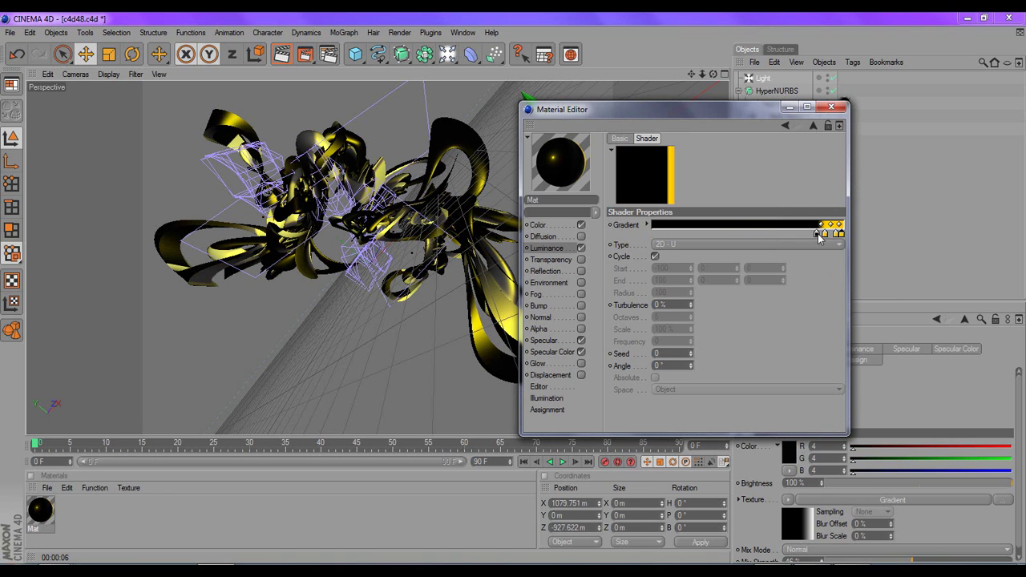
{"action": "left_click", "coordinate": [817, 234]}
{"action": "left_click", "coordinate": [732, 233]}
{"action": "left_click", "coordinate": [701, 233]}
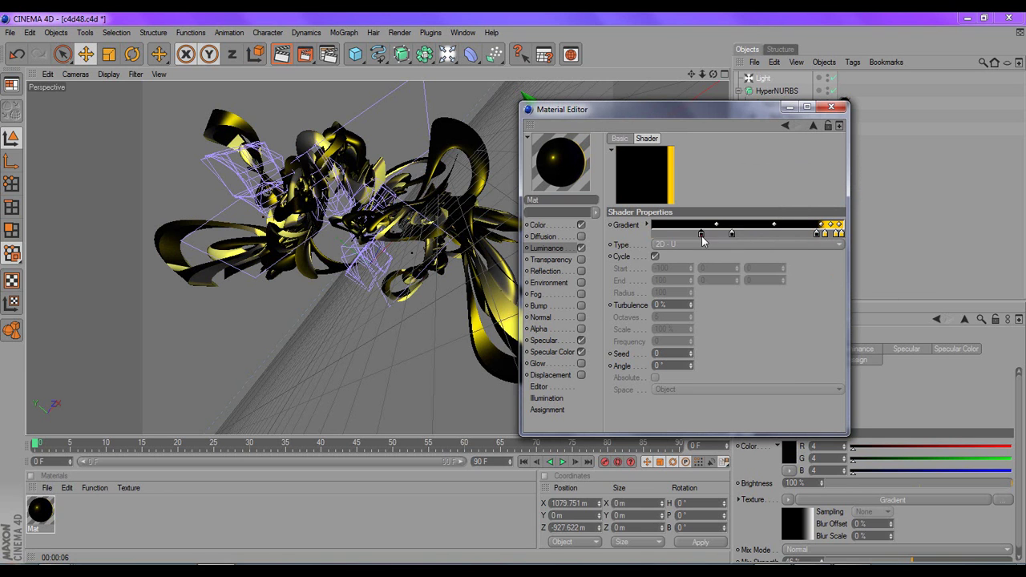
{"action": "left_click", "coordinate": [825, 234]}
{"action": "left_click_drag", "start_coordinate": [834, 234], "coordinate": [741, 235]}
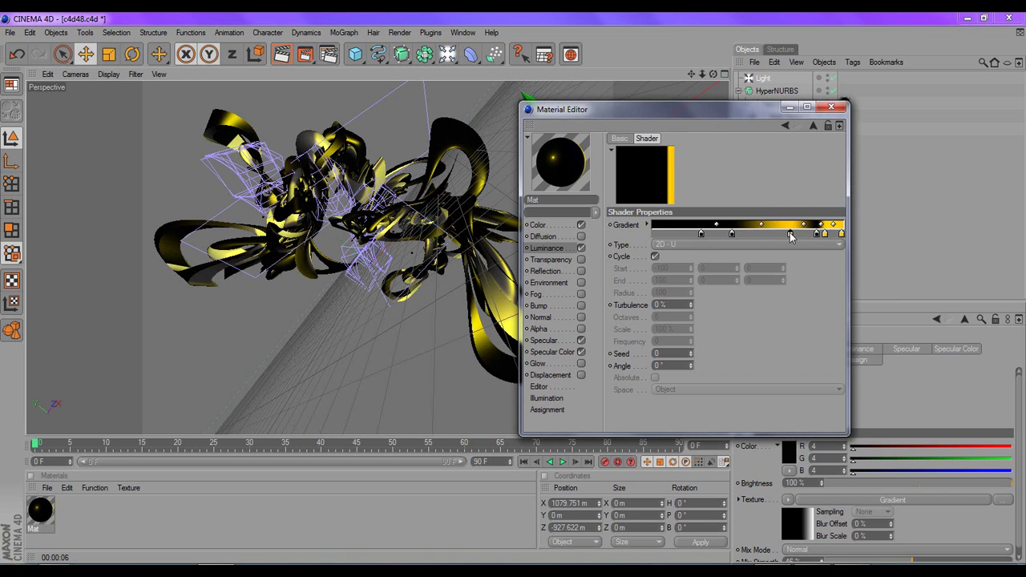
Reposition the black stops to narrow the yellow band and push it toward the end
{"action": "left_click", "coordinate": [732, 234]}
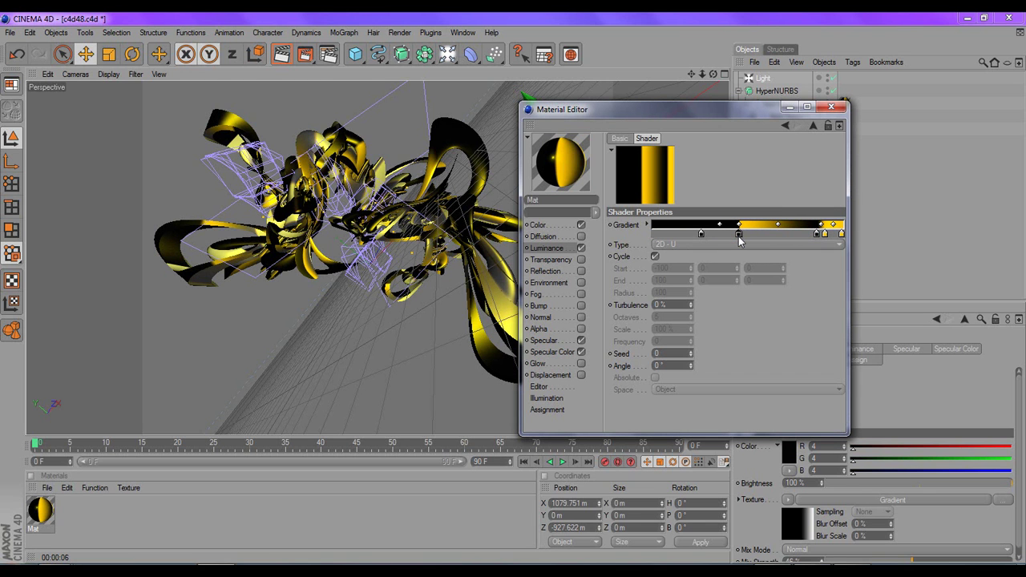
{"action": "left_click_drag", "start_coordinate": [702, 234], "coordinate": [797, 244]}
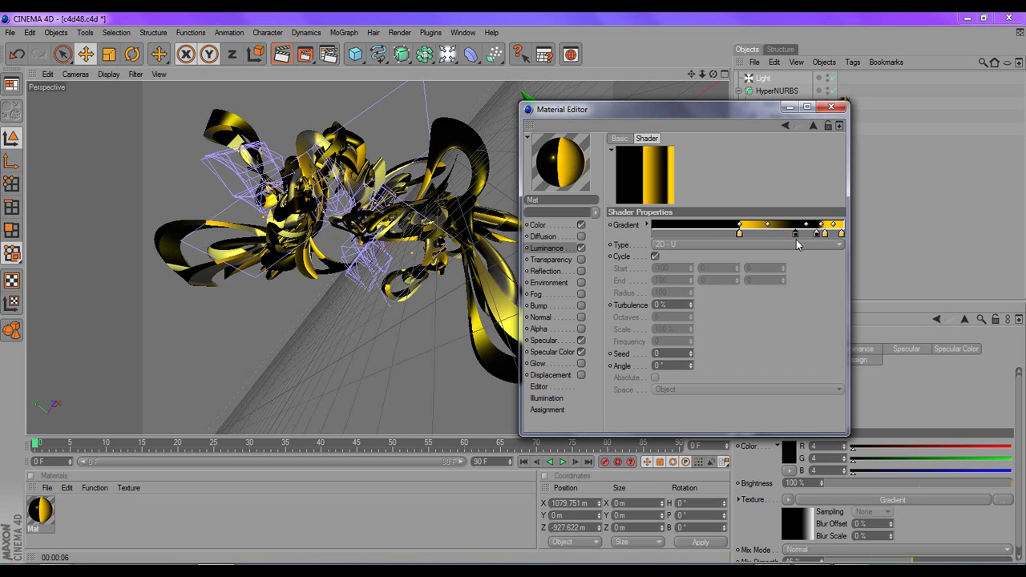
{"action": "left_click_drag", "start_coordinate": [795, 235], "coordinate": [752, 239]}
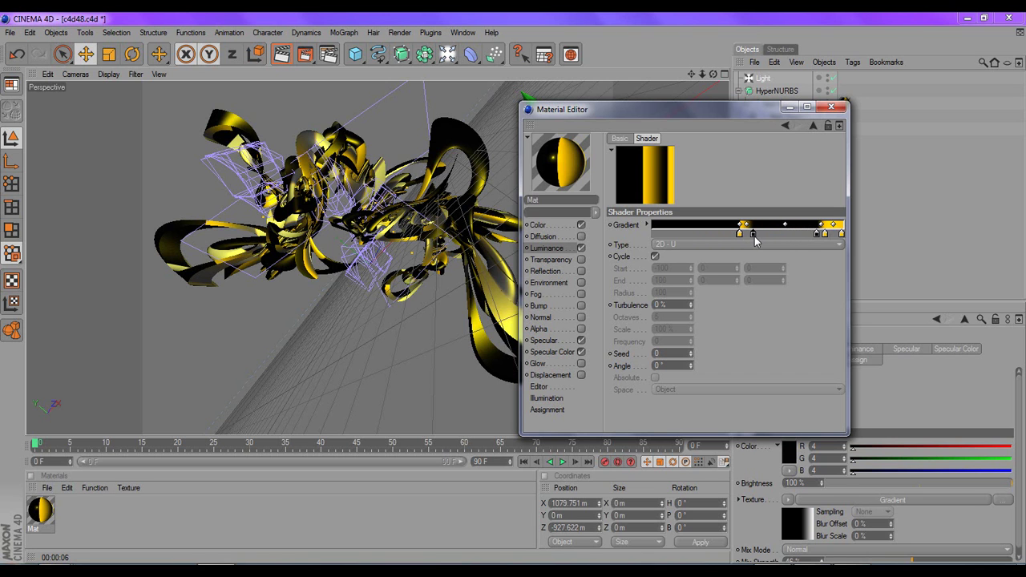
{"action": "left_click_drag", "start_coordinate": [840, 234], "coordinate": [742, 235]}
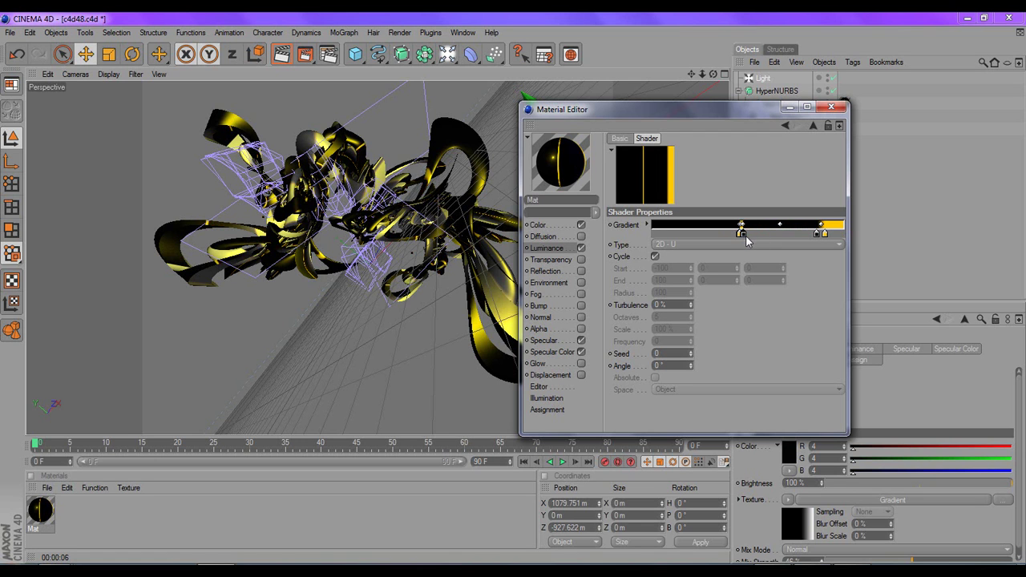
{"action": "left_click_drag", "start_coordinate": [829, 236], "coordinate": [854, 237]}
{"action": "left_click", "coordinate": [798, 234]}
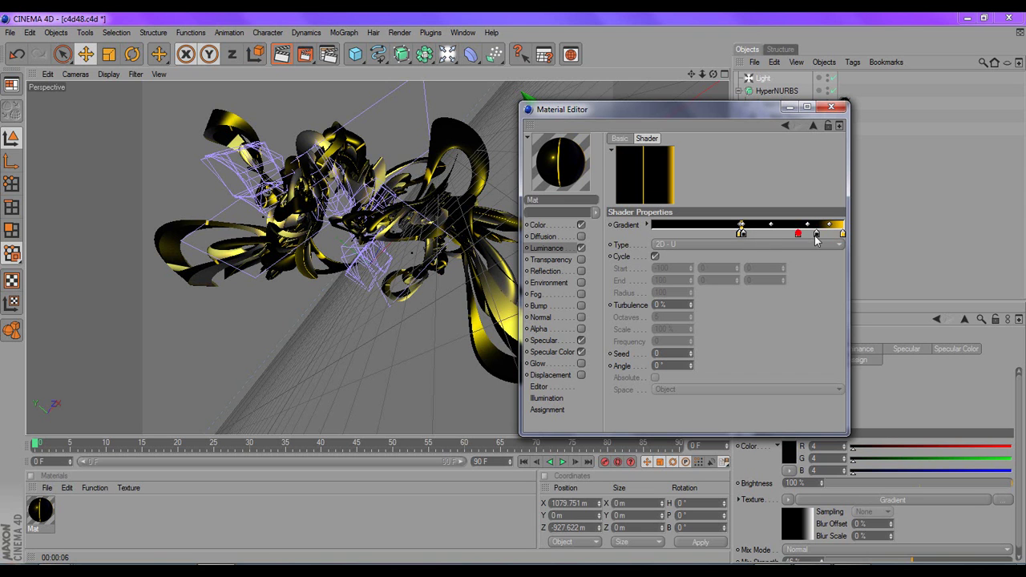
{"action": "mouse_move", "coordinate": [817, 234]}
{"action": "left_mouse_down"}
{"action": "mouse_move", "coordinate": [840, 234]}
{"action": "mouse_move", "coordinate": [803, 234]}
{"action": "left_mouse_up"}
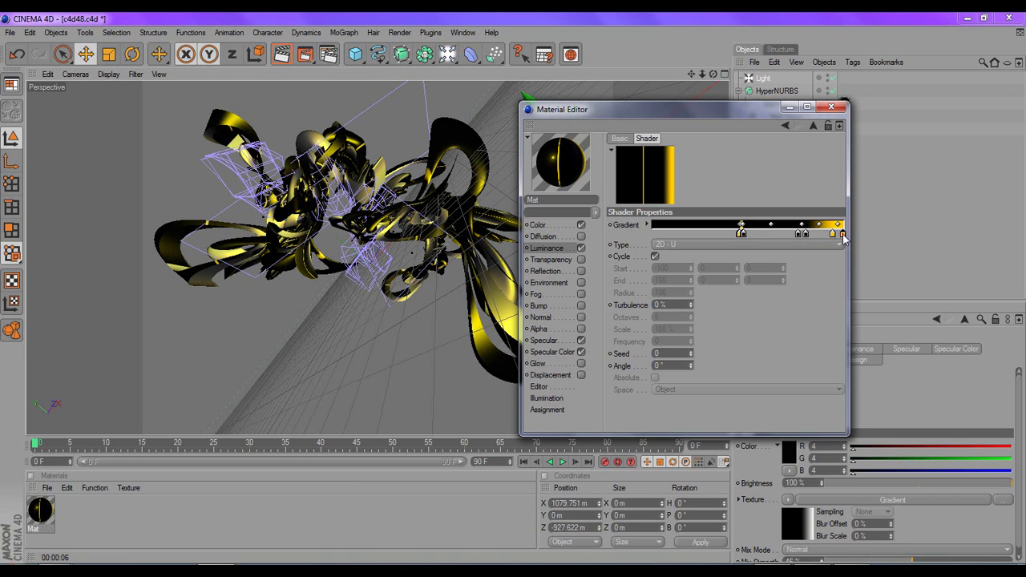
Adjust the end stops to leave only a thin yellow stripe, then close the editor
{"action": "double_click", "coordinate": [842, 234]}
{"action": "left_click", "coordinate": [834, 287]}
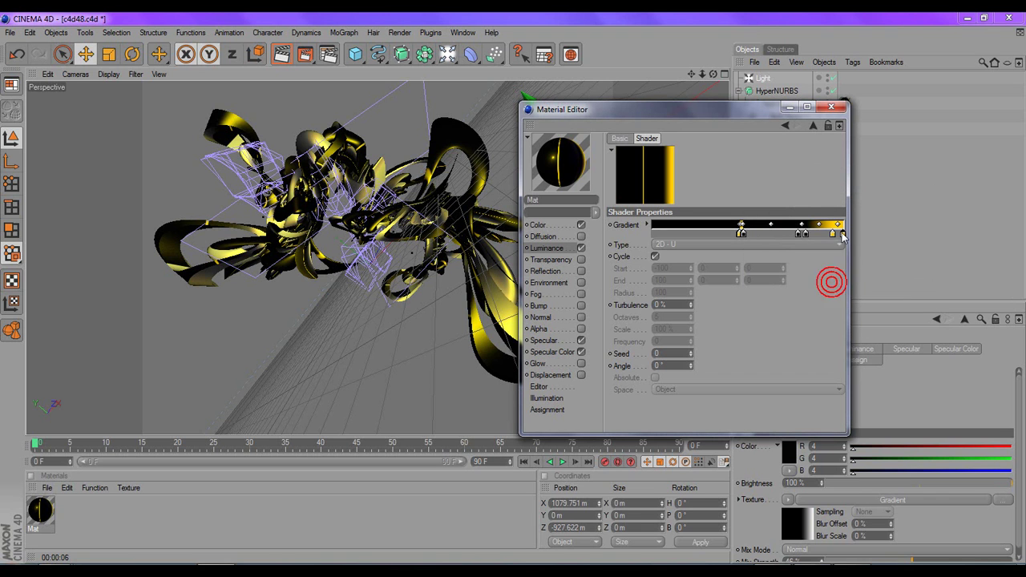
{"action": "left_click", "coordinate": [842, 234]}
{"action": "left_click_drag", "start_coordinate": [835, 234], "coordinate": [834, 234]}
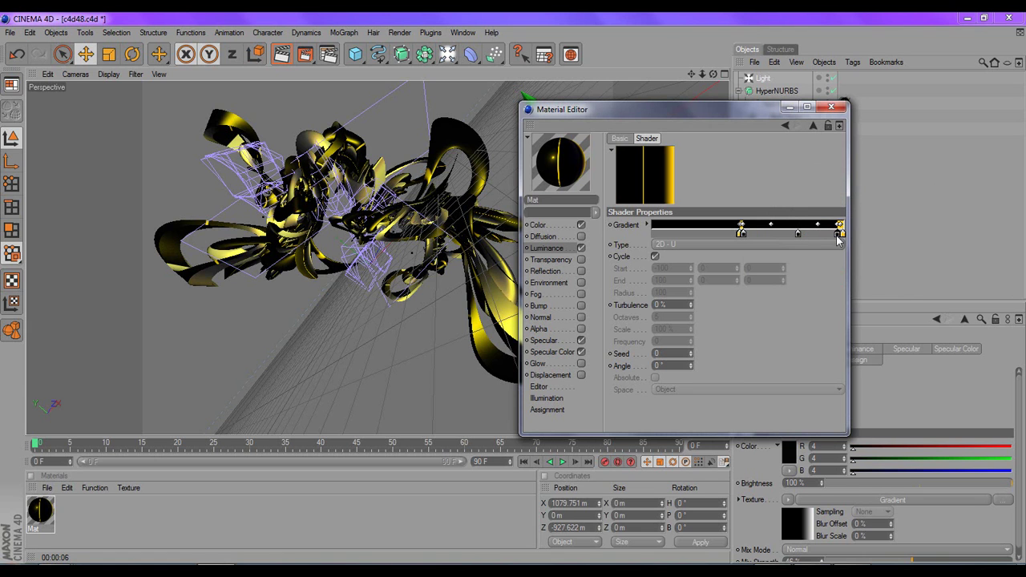
{"action": "left_click_drag", "start_coordinate": [797, 233], "coordinate": [835, 234]}
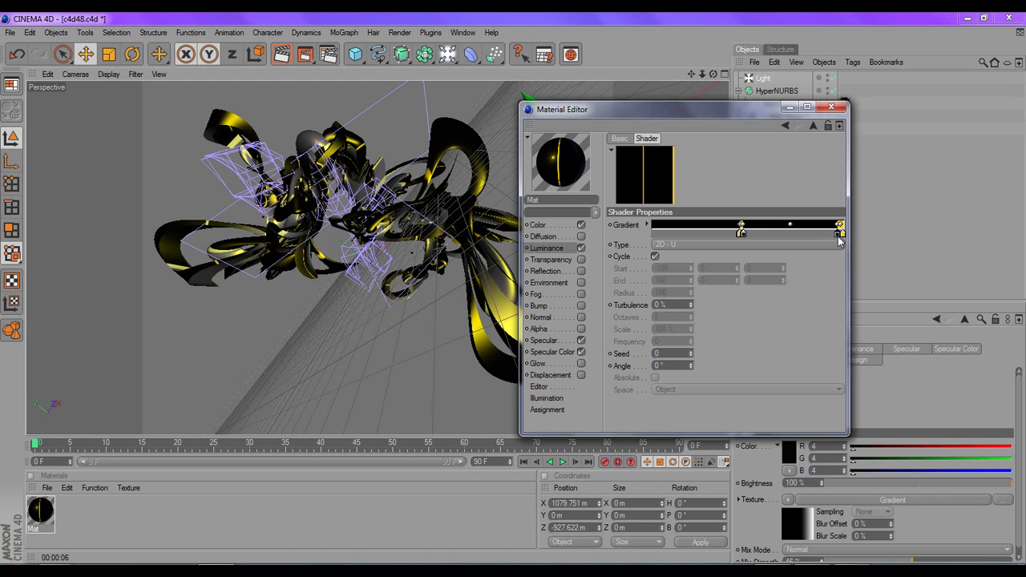
{"action": "left_click", "coordinate": [793, 233]}
{"action": "double_click", "coordinate": [793, 233]}
{"action": "left_click", "coordinate": [784, 285]}
{"action": "left_click_drag", "start_coordinate": [793, 234], "coordinate": [743, 237]}
{"action": "left_click", "coordinate": [830, 106]}
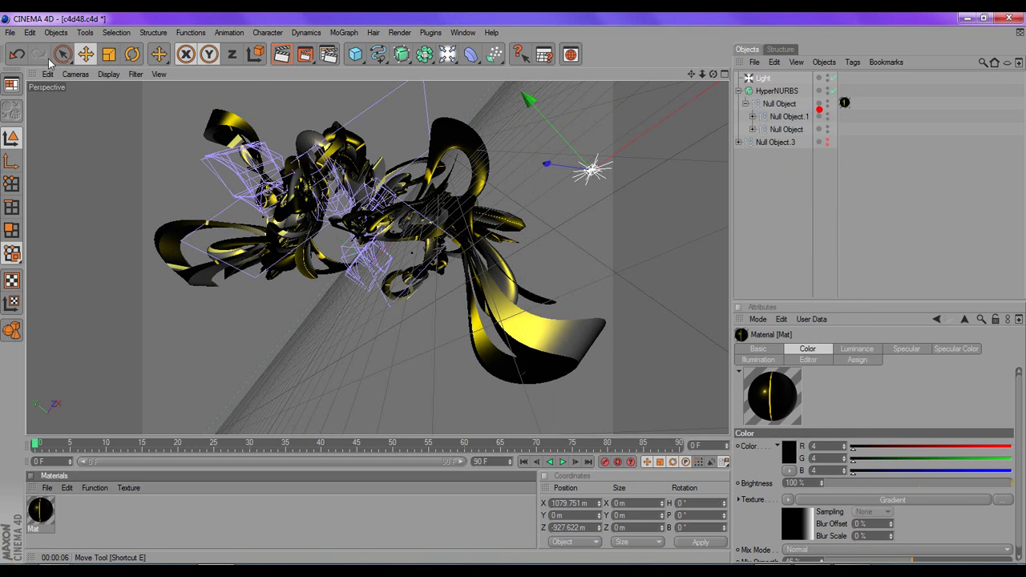
Save the scene and render the current view
{"action": "left_click", "coordinate": [10, 32]}
{"action": "left_click", "coordinate": [32, 131]}
{"action": "left_click", "coordinate": [281, 54]}
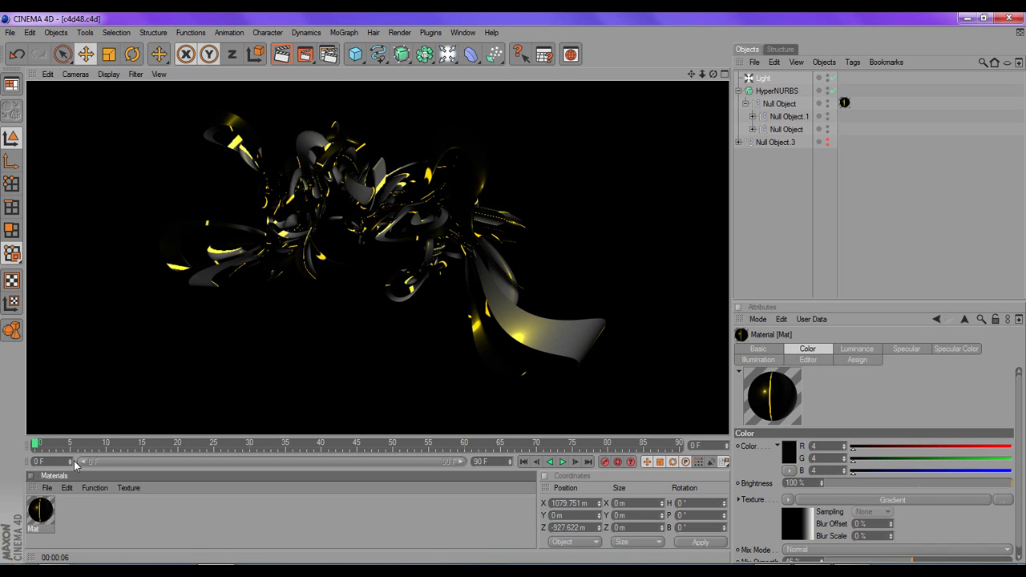
Set Mat's luminance gradient type to 2D - V and re-render to check the stripes
{"action": "double_click", "coordinate": [40, 510]}
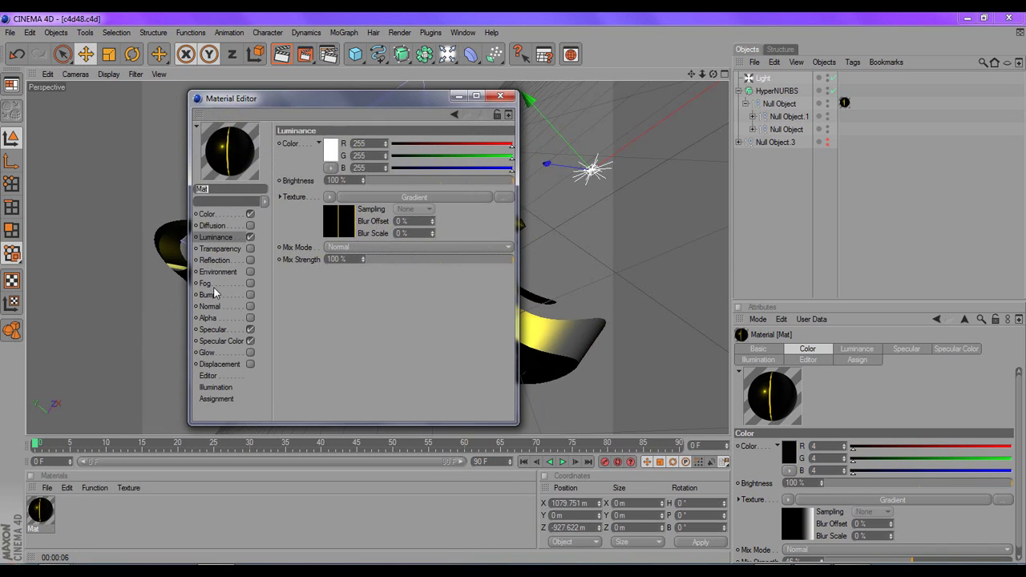
{"action": "left_click", "coordinate": [342, 235]}
{"action": "left_click", "coordinate": [355, 234]}
{"action": "left_click", "coordinate": [355, 256]}
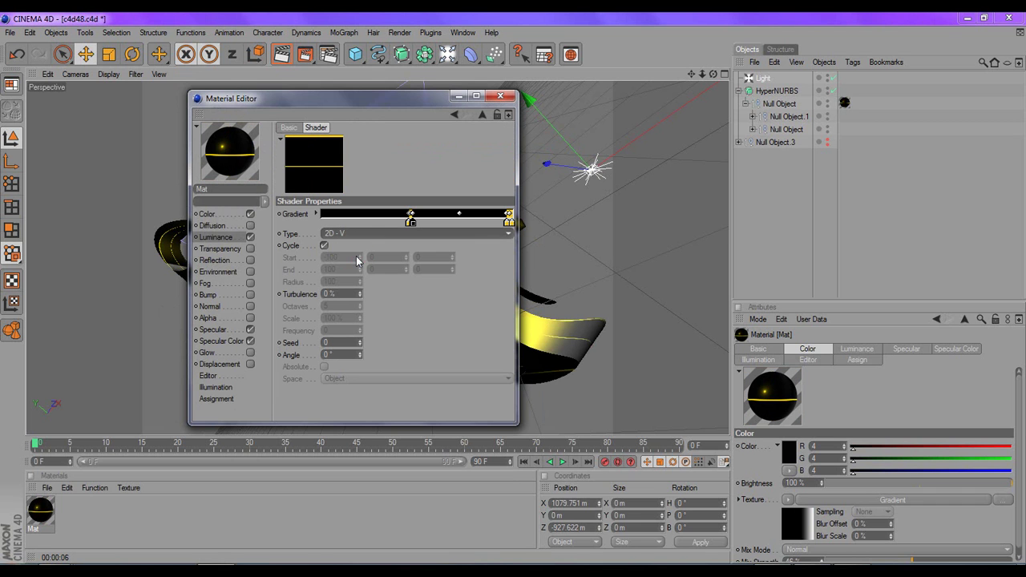
{"action": "left_click", "coordinate": [500, 95]}
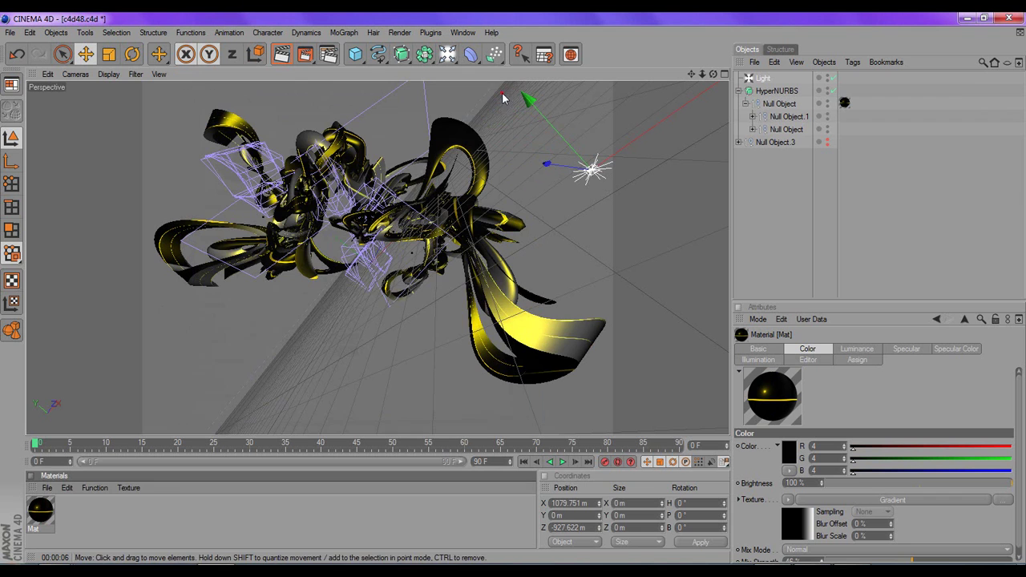
{"action": "left_click", "coordinate": [287, 59]}
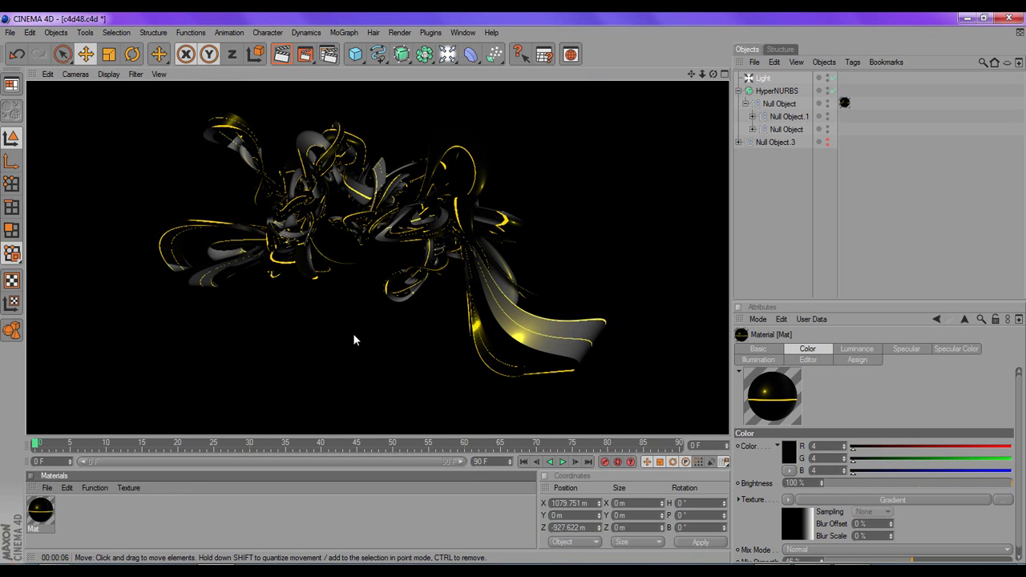
{"action": "left_click", "coordinate": [44, 514]}
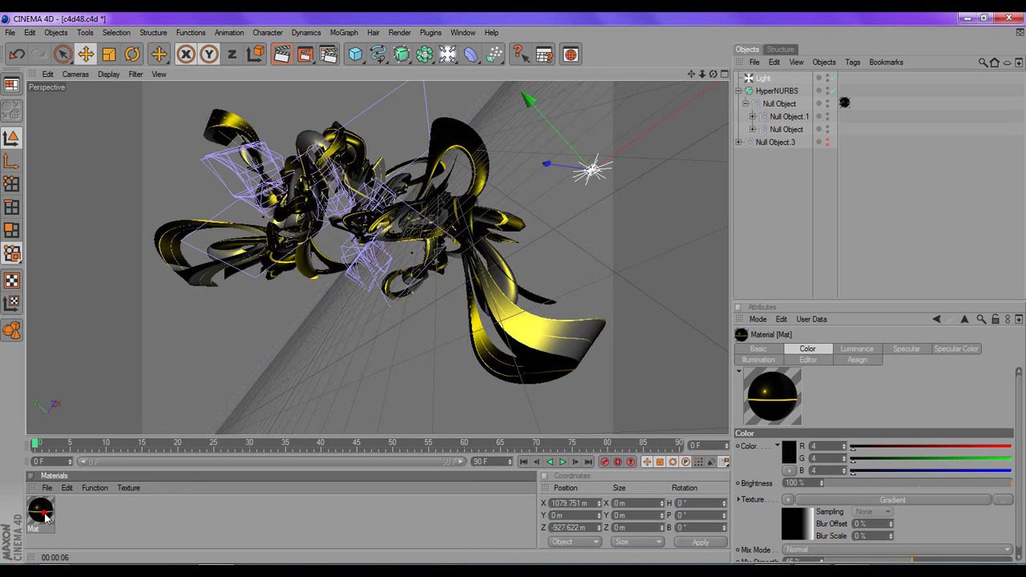
Set Mat's specular to Falloff -51%, Inner Width 15%, Width 64%, then render the view
{"action": "double_click", "coordinate": [42, 508]}
{"action": "left_click", "coordinate": [226, 343]}
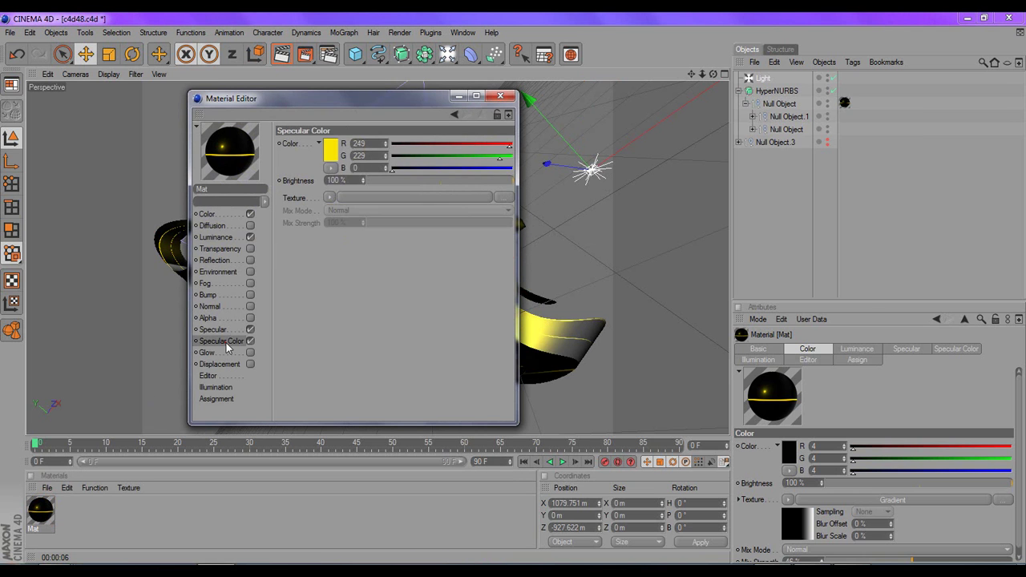
{"action": "left_click", "coordinate": [232, 329]}
{"action": "left_click_drag", "start_coordinate": [411, 222], "coordinate": [400, 223]}
{"action": "left_click", "coordinate": [387, 234]}
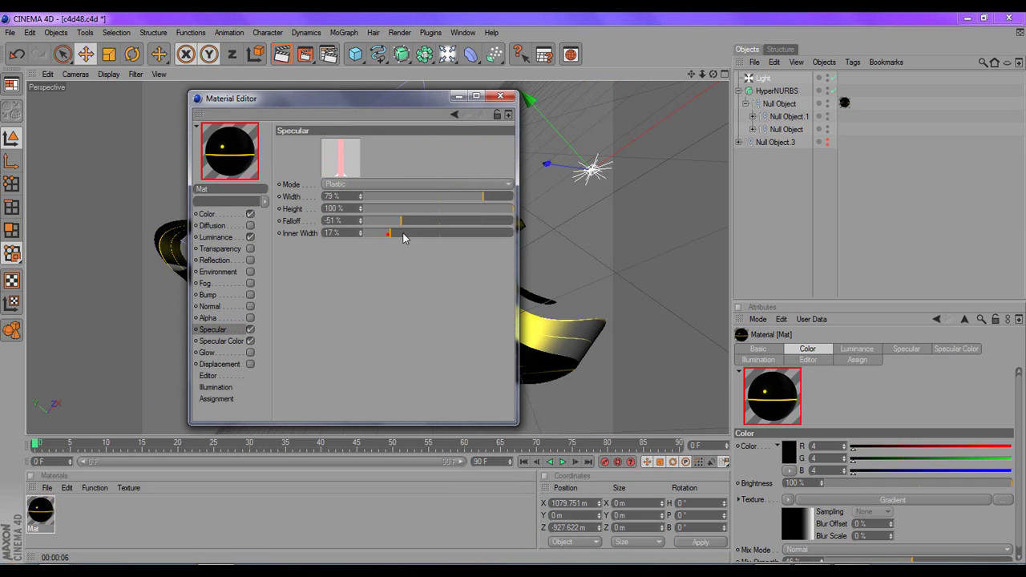
{"action": "left_click_drag", "start_coordinate": [488, 197], "coordinate": [505, 202]}
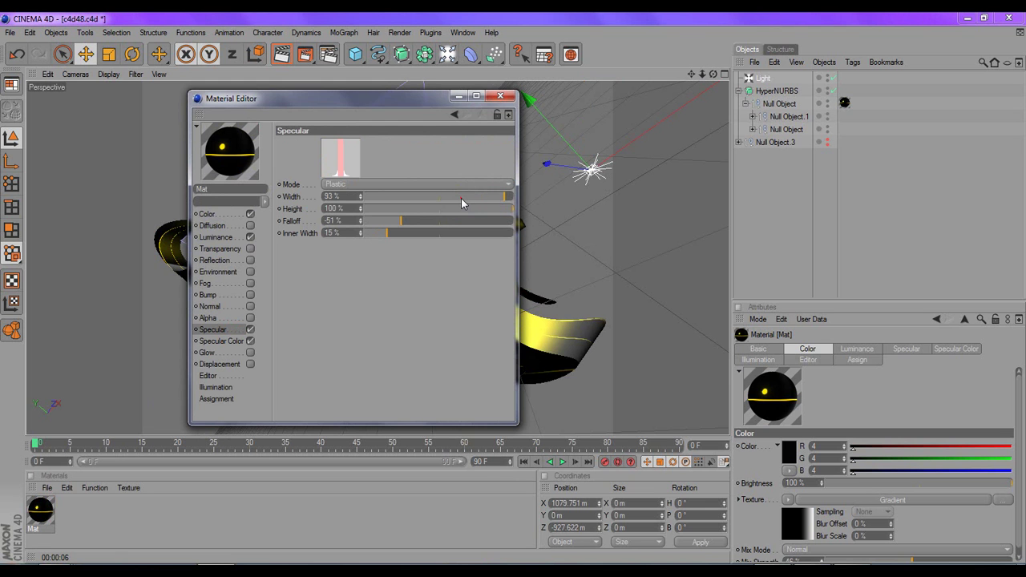
{"action": "left_click", "coordinate": [460, 198]}
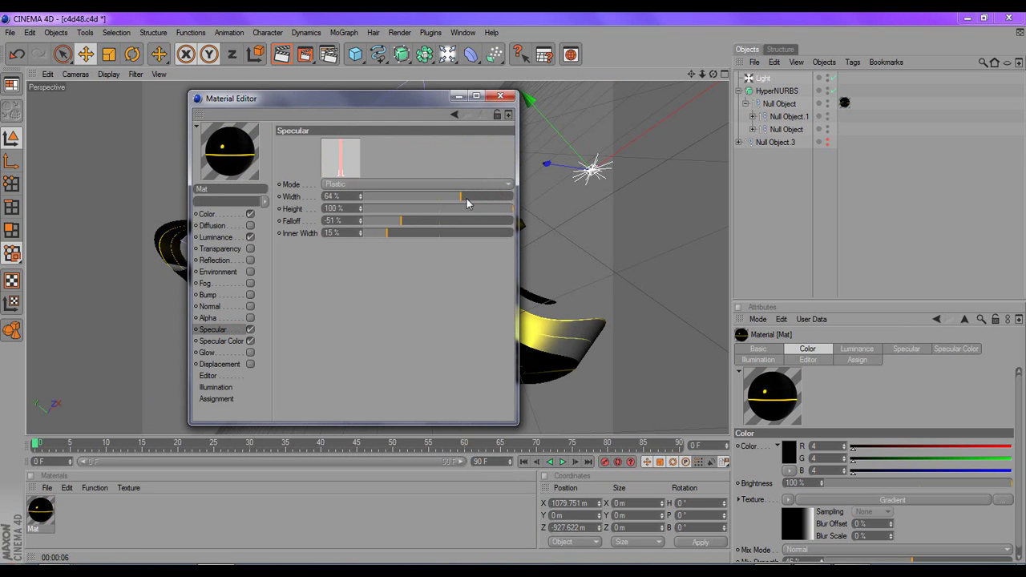
{"action": "left_click", "coordinate": [495, 96]}
{"action": "left_click", "coordinate": [283, 56]}
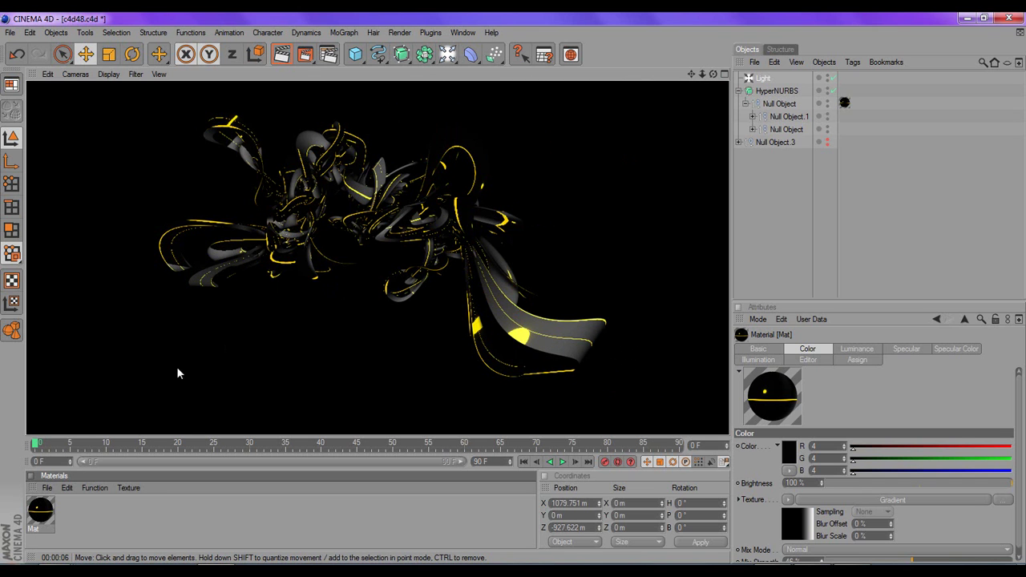
Change Mat's specular mode from Plastic to Colored
{"action": "double_click", "coordinate": [41, 517]}
{"action": "left_click_drag", "start_coordinate": [409, 107], "coordinate": [720, 101]}
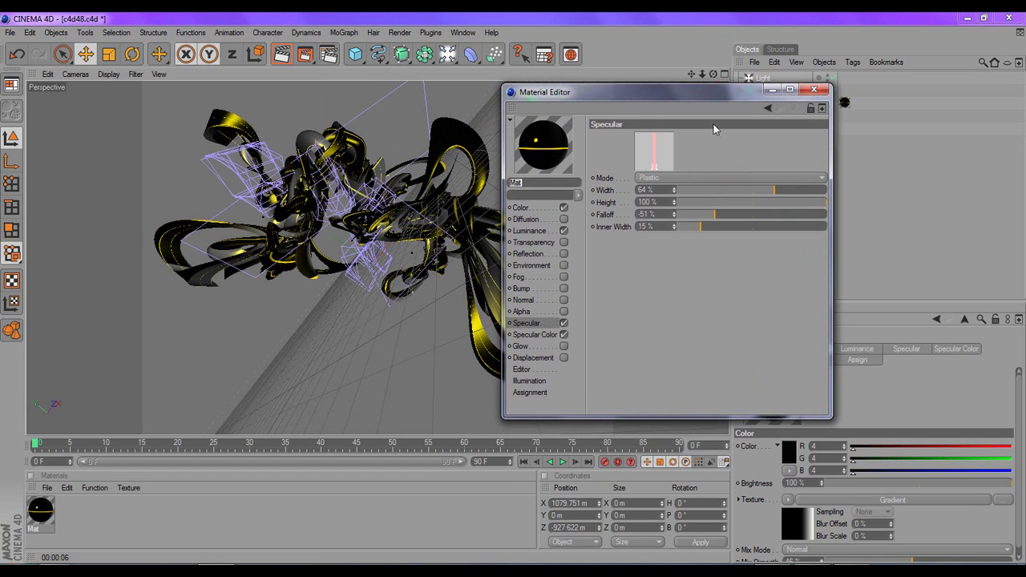
{"action": "left_click", "coordinate": [695, 178]}
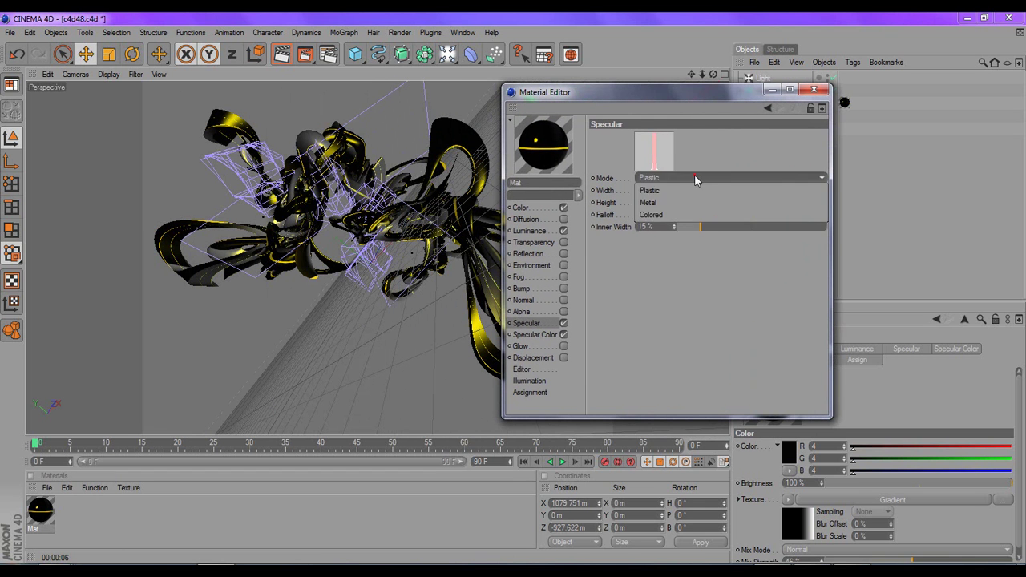
{"action": "left_click", "coordinate": [684, 215]}
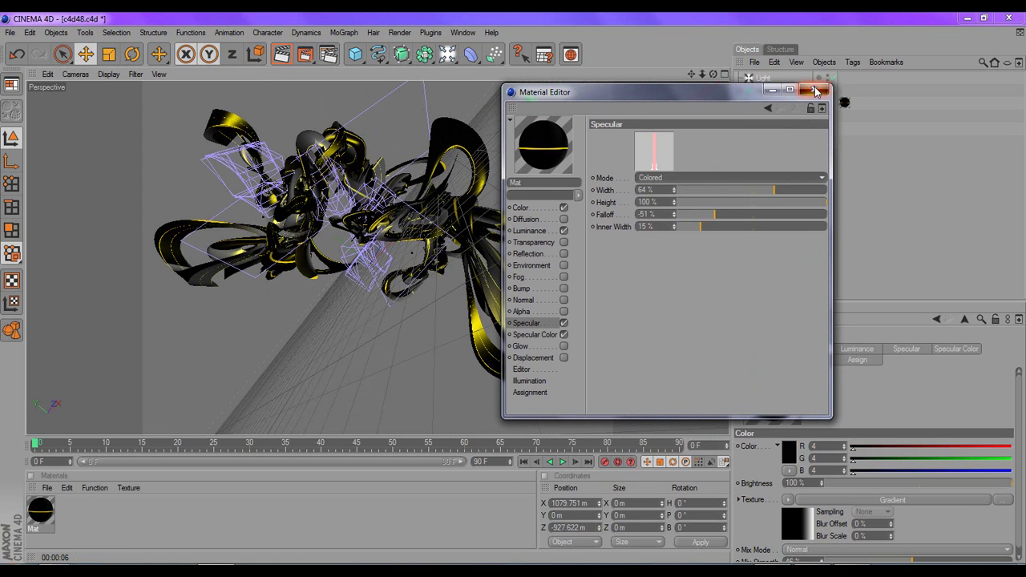
{"action": "left_click", "coordinate": [815, 91]}
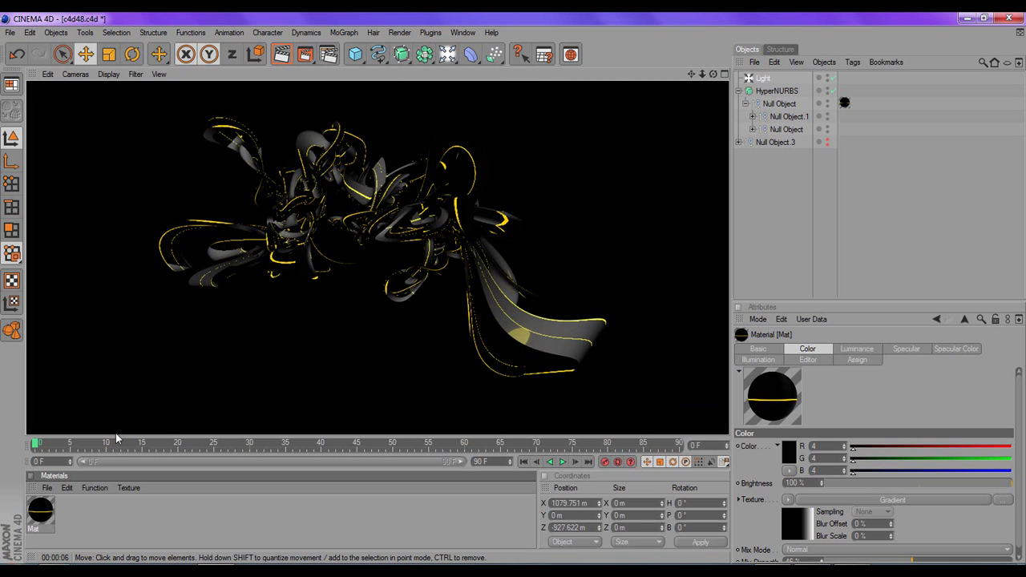
Set Mat's specular back to Plastic with 7% inner width and render to compare
{"action": "double_click", "coordinate": [40, 511]}
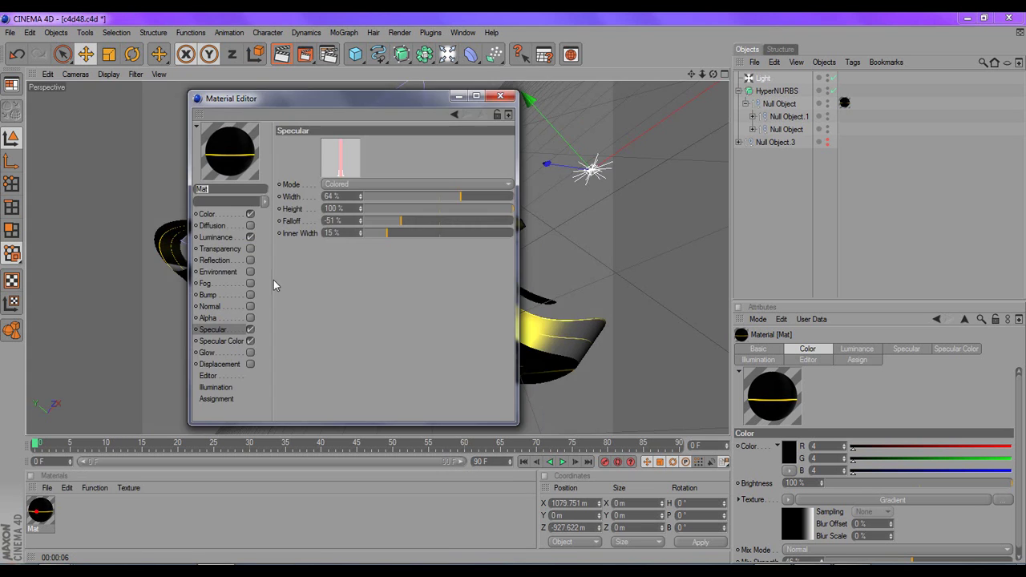
{"action": "left_click", "coordinate": [374, 186]}
{"action": "left_click", "coordinate": [373, 198]}
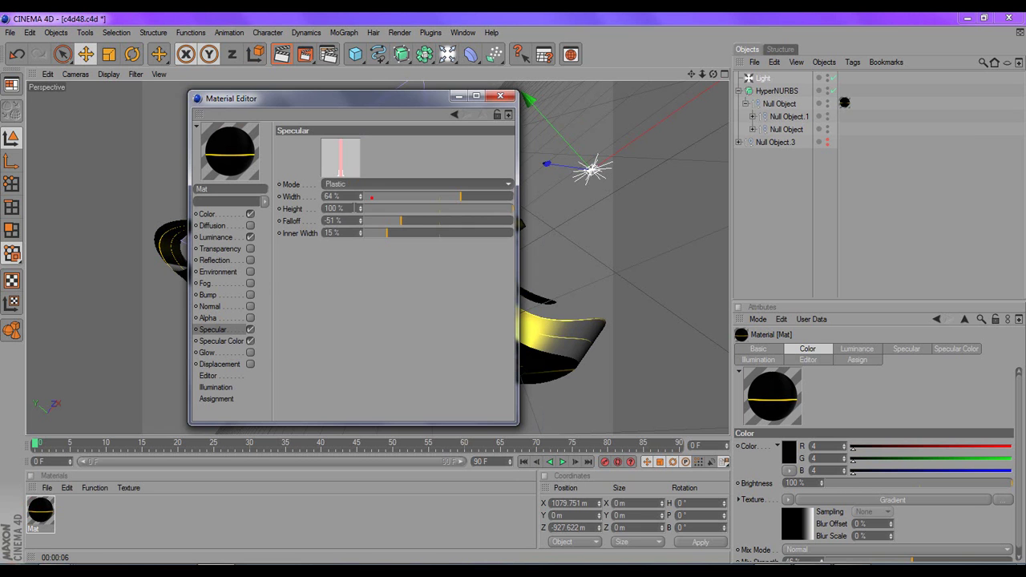
{"action": "left_click_drag", "start_coordinate": [348, 98], "coordinate": [638, 88]}
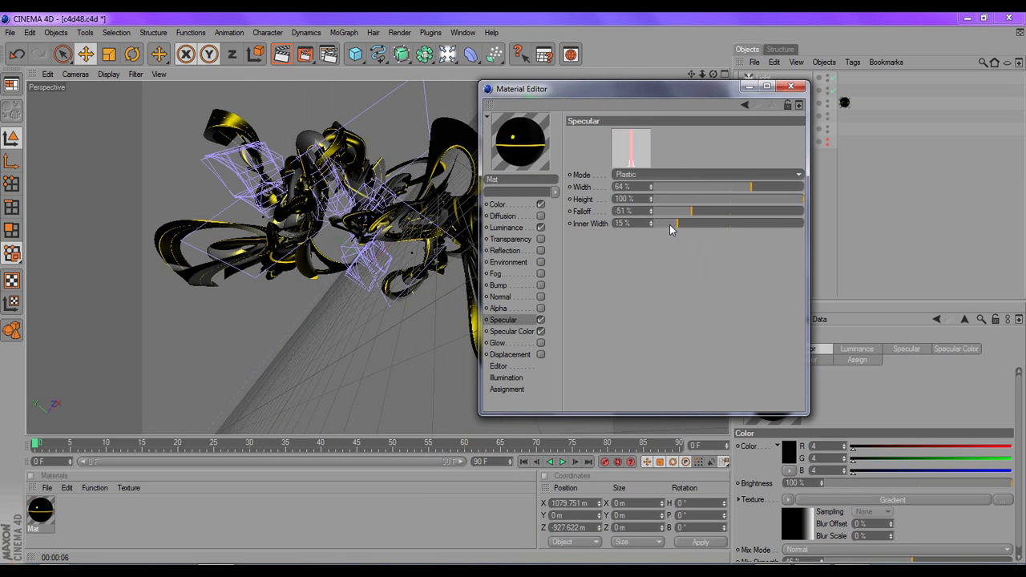
{"action": "left_click_drag", "start_coordinate": [671, 225], "coordinate": [664, 223]}
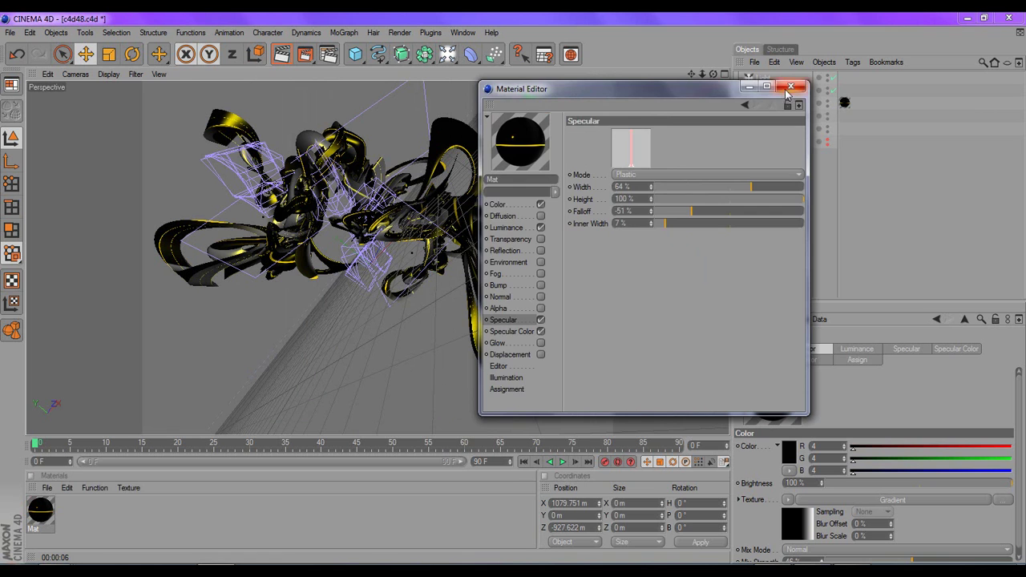
{"action": "left_click", "coordinate": [790, 87]}
{"action": "left_click", "coordinate": [282, 54]}
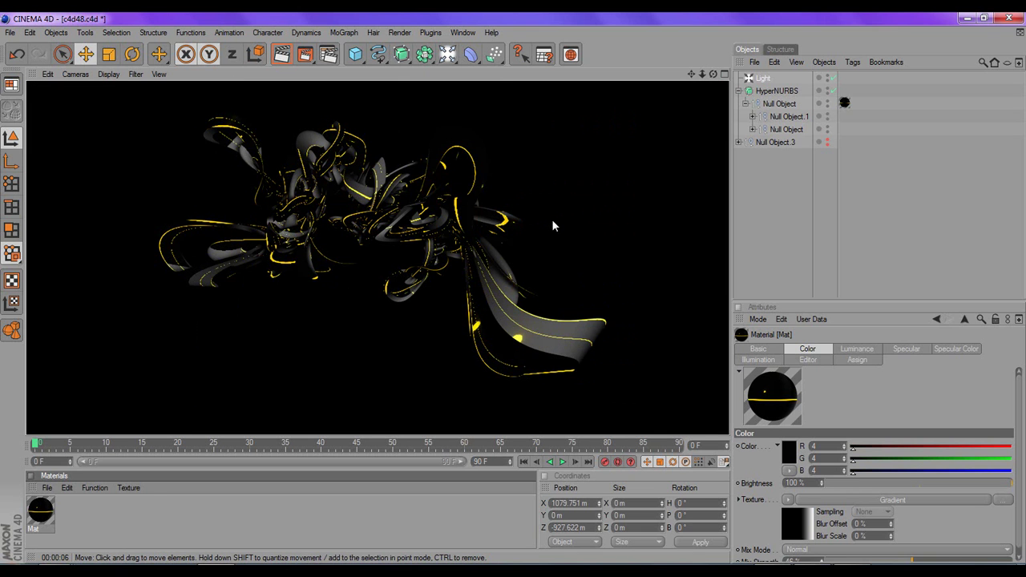
Slide the dark luminance gradient knot against the yellow one for hard-edged stripes
{"action": "double_click", "coordinate": [50, 516]}
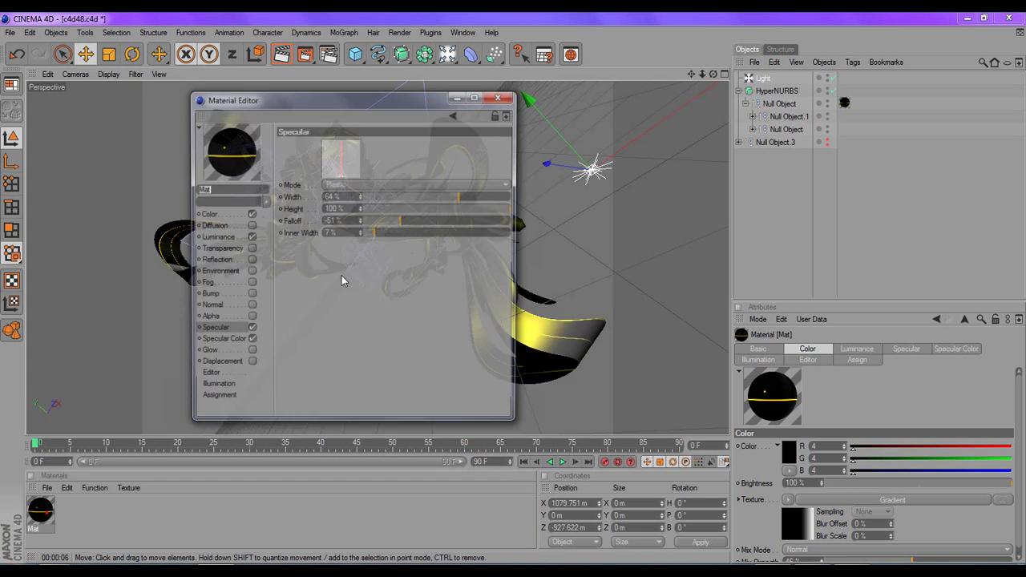
{"action": "left_click", "coordinate": [240, 238]}
{"action": "left_click", "coordinate": [345, 221]}
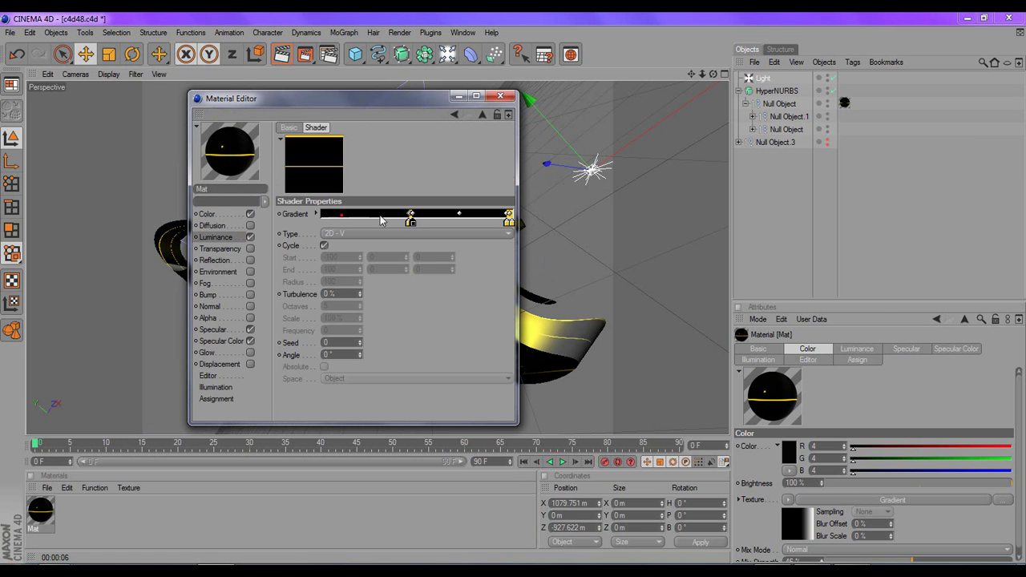
{"action": "left_click_drag", "start_coordinate": [414, 226], "coordinate": [418, 230]}
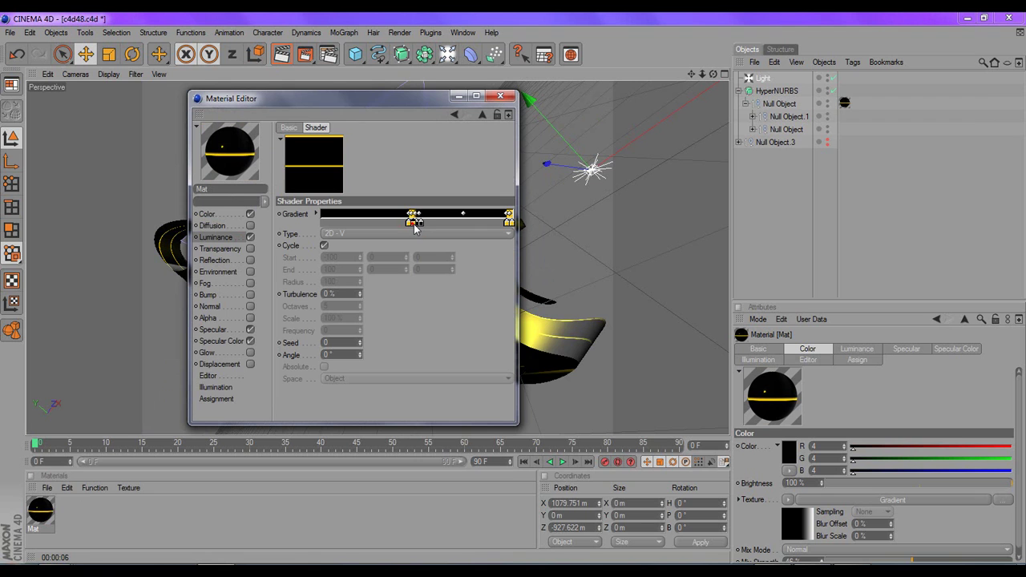
{"action": "left_click_drag", "start_coordinate": [417, 230], "coordinate": [417, 228]}
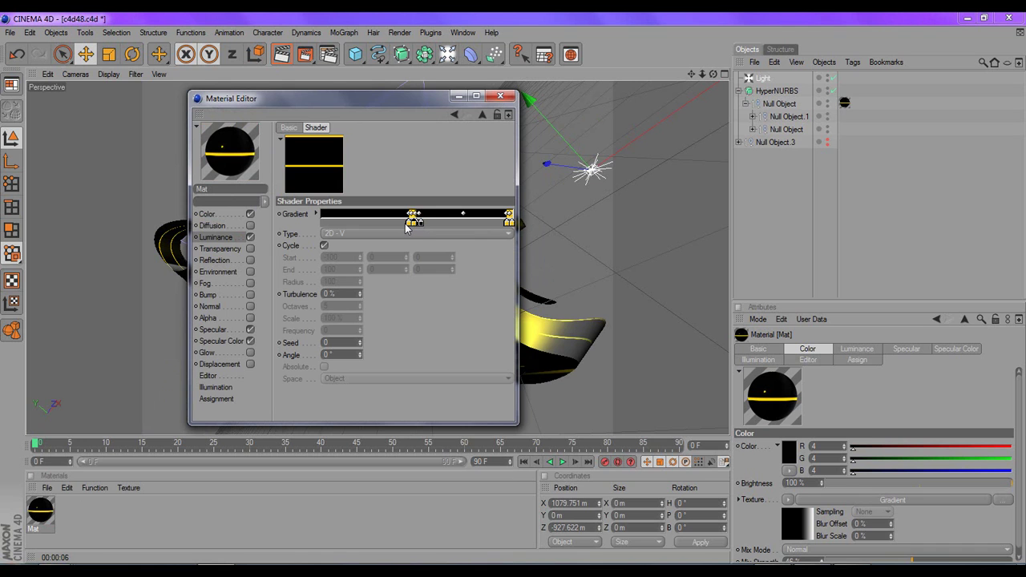
{"action": "left_click", "coordinate": [405, 226]}
{"action": "left_click_drag", "start_coordinate": [420, 227], "coordinate": [416, 230]}
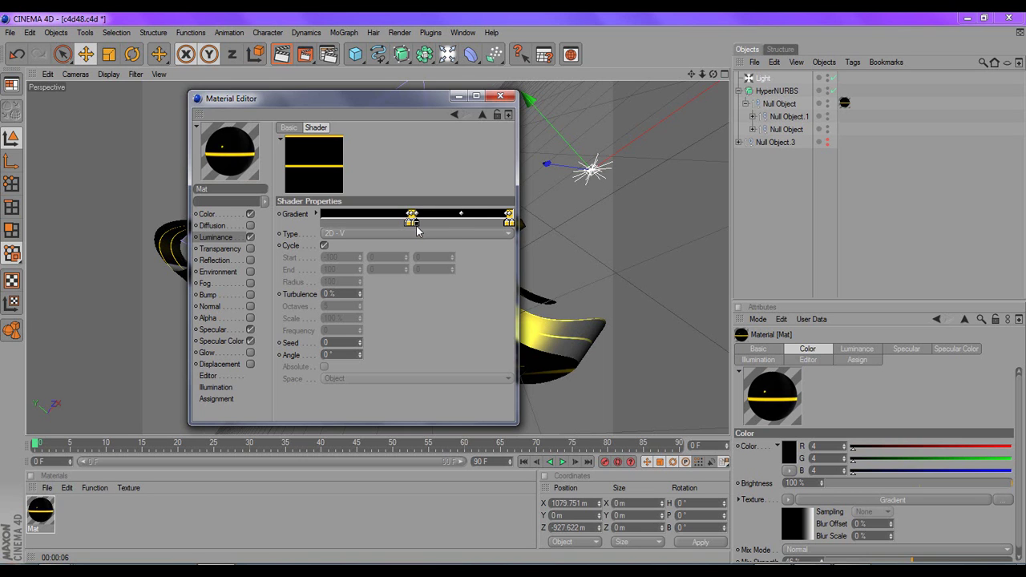
{"action": "left_click", "coordinate": [505, 228]}
{"action": "left_click", "coordinate": [506, 230]}
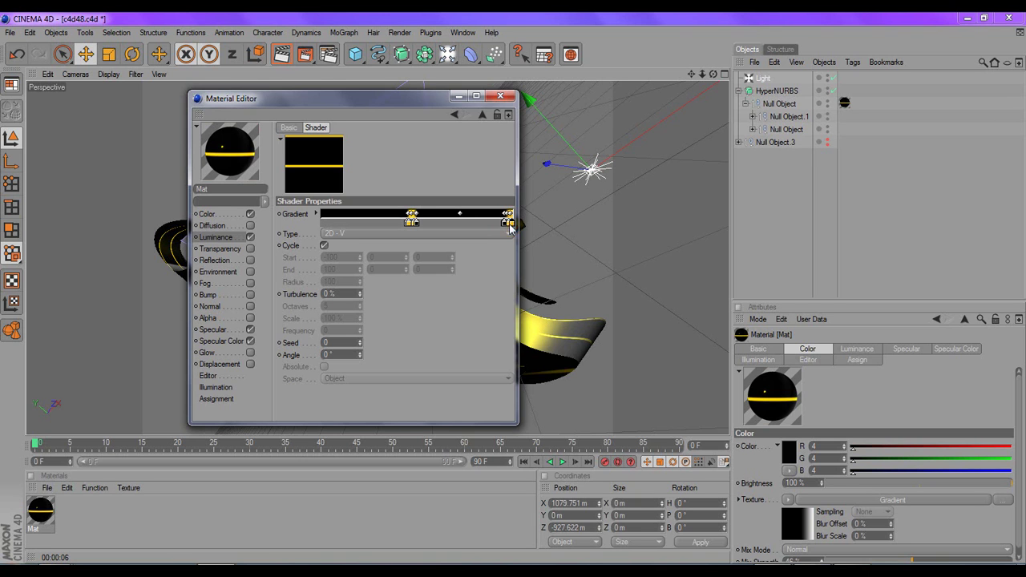
{"action": "left_click", "coordinate": [509, 226]}
{"action": "left_click", "coordinate": [501, 98]}
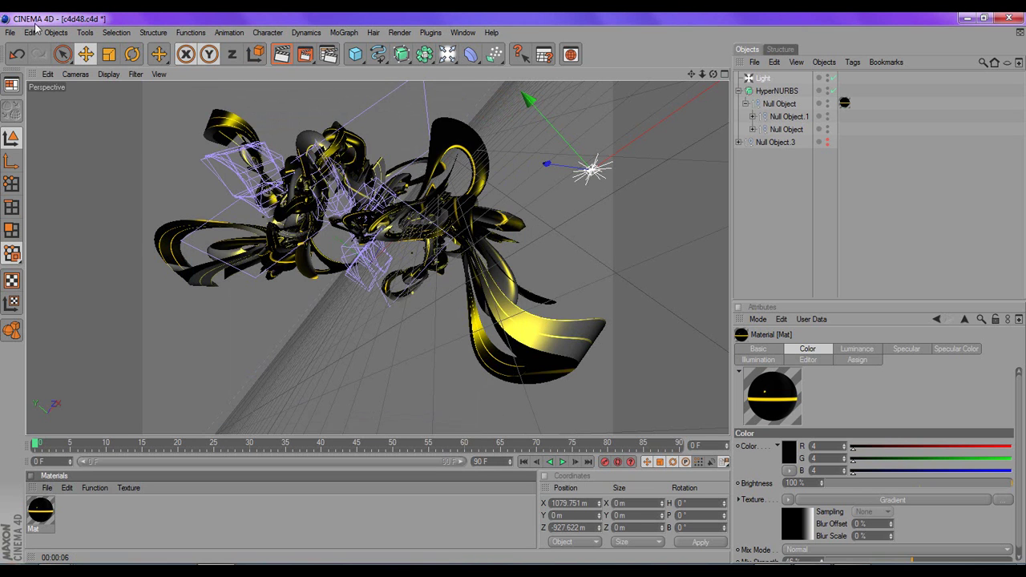
Save the scene and render the active view
{"action": "left_click", "coordinate": [13, 32]}
{"action": "left_click", "coordinate": [36, 132]}
{"action": "left_click", "coordinate": [285, 56]}
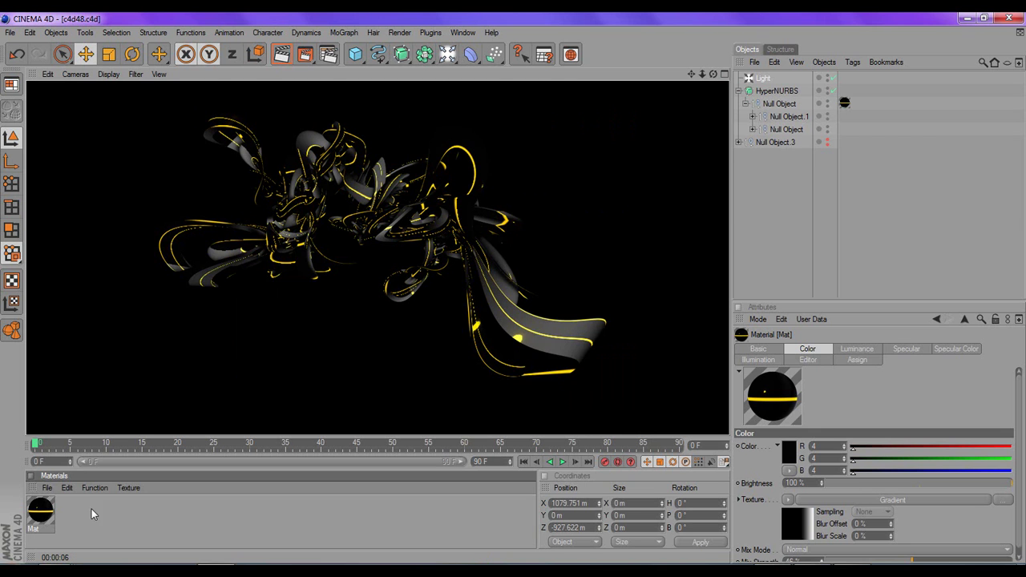
Edit the right knot of Mat's color gradient, lowering its RGB from white to 176
{"action": "double_click", "coordinate": [40, 510]}
{"action": "left_click", "coordinate": [230, 225]}
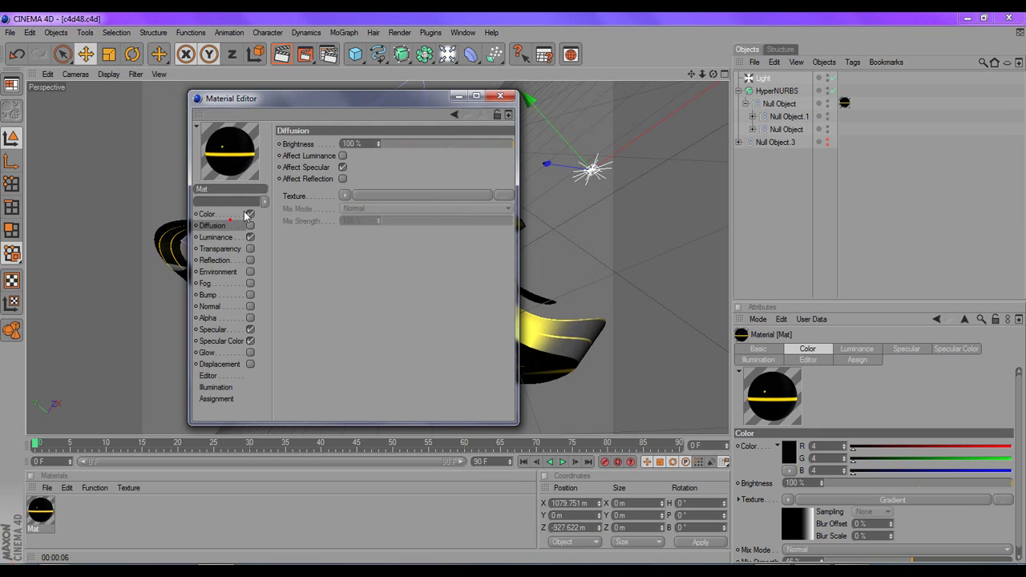
{"action": "left_click", "coordinate": [224, 214]}
{"action": "left_click", "coordinate": [334, 222]}
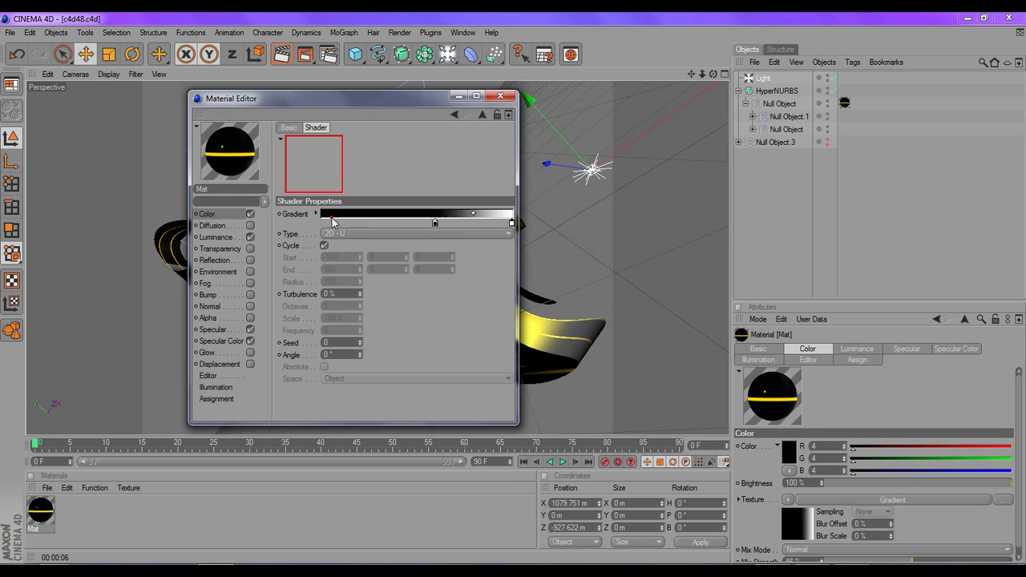
{"action": "double_click", "coordinate": [513, 225]}
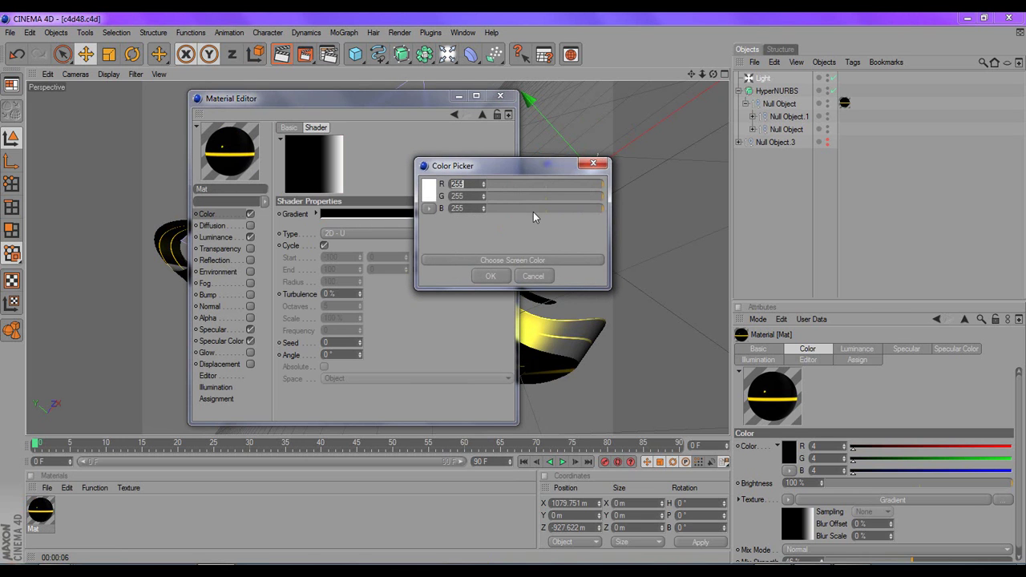
{"action": "left_click", "coordinate": [568, 211]}
{"action": "left_click", "coordinate": [568, 196]}
{"action": "left_click", "coordinate": [568, 184]}
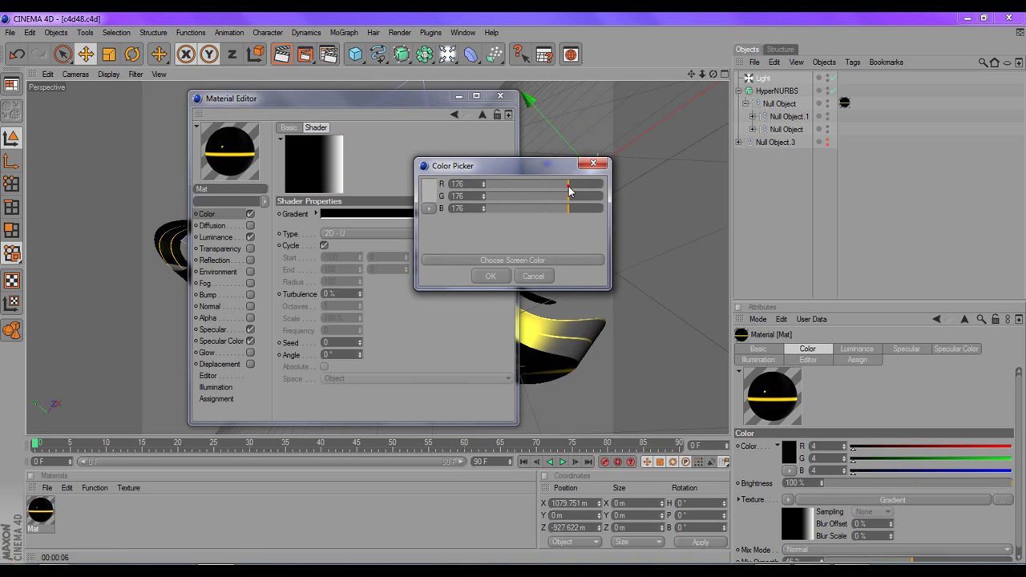
Bring the knot down to dark grey 60, 60, 60, confirm, and render the view
{"action": "left_click", "coordinate": [536, 185]}
{"action": "left_click", "coordinate": [535, 196]}
{"action": "left_click", "coordinate": [535, 208]}
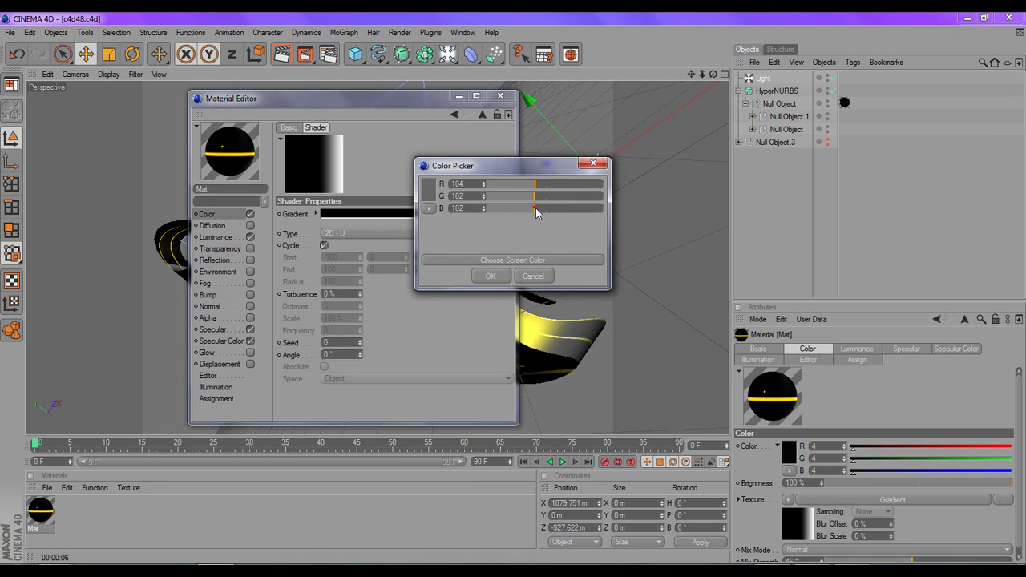
{"action": "left_click", "coordinate": [515, 208]}
{"action": "left_click", "coordinate": [515, 197]}
{"action": "left_click", "coordinate": [515, 185]}
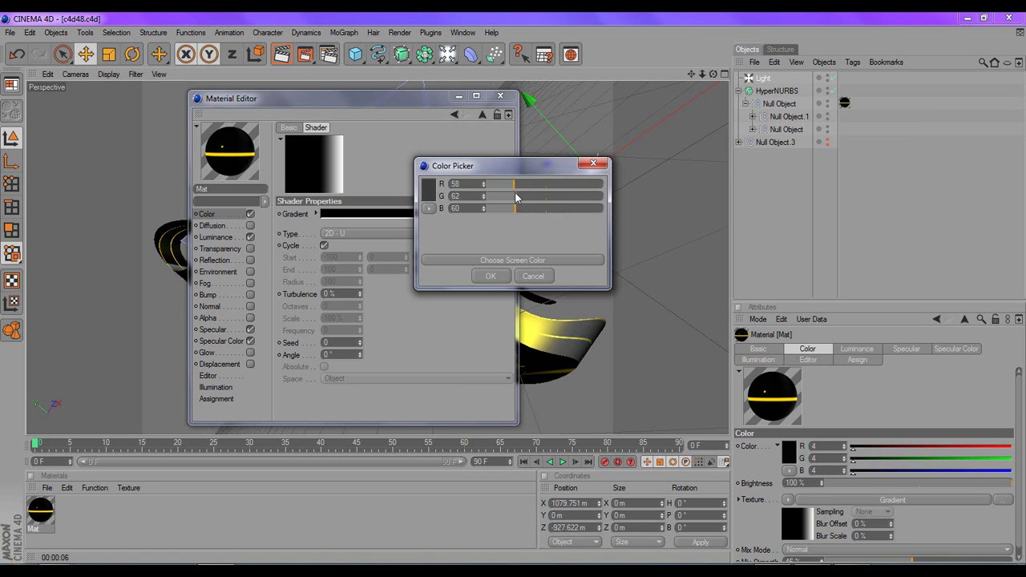
{"action": "left_click", "coordinate": [515, 196]}
{"action": "double_click", "coordinate": [455, 183]}
{"action": "type", "text": "60"}
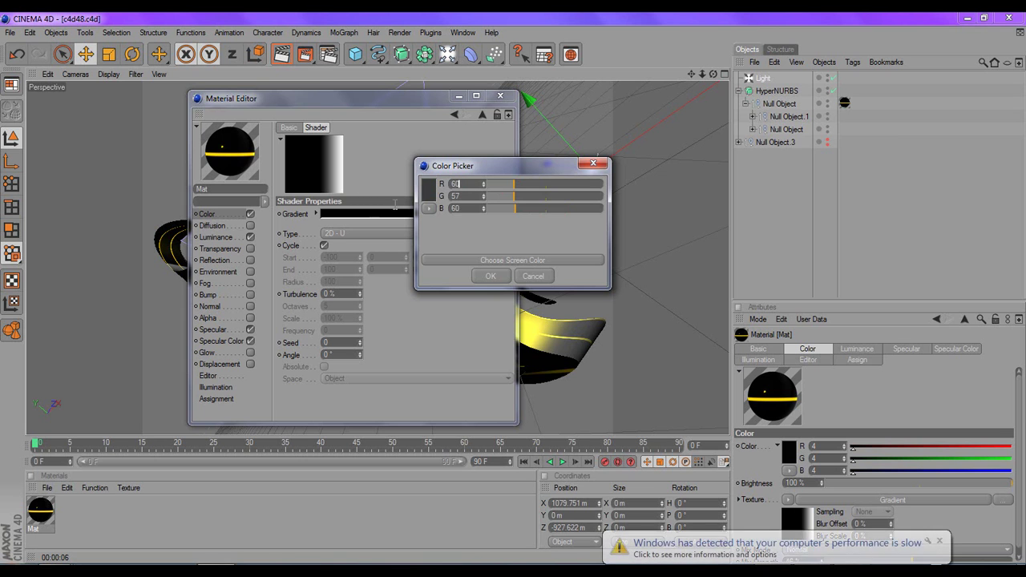
{"action": "left_click", "coordinate": [490, 275]}
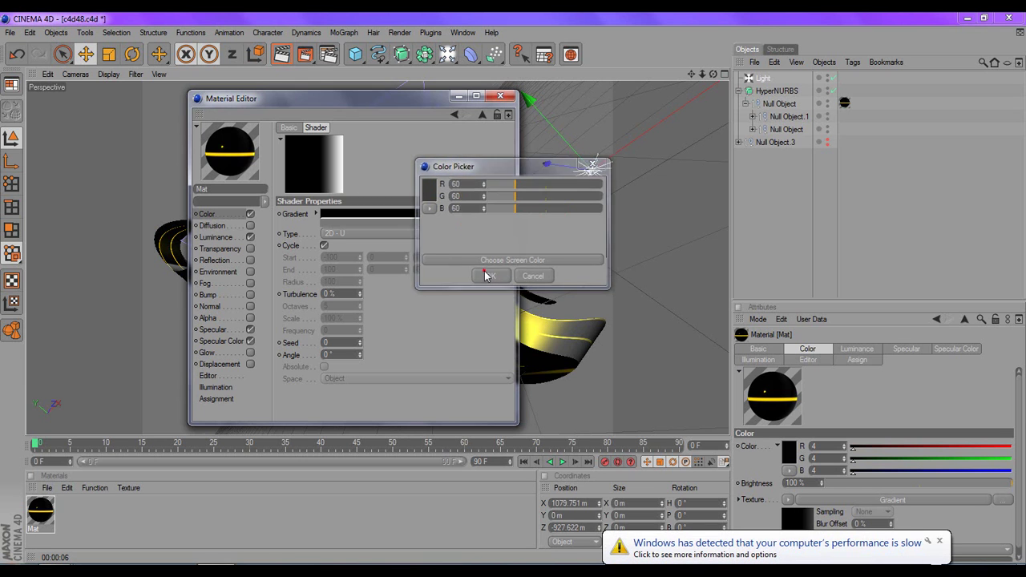
{"action": "left_click", "coordinate": [500, 96]}
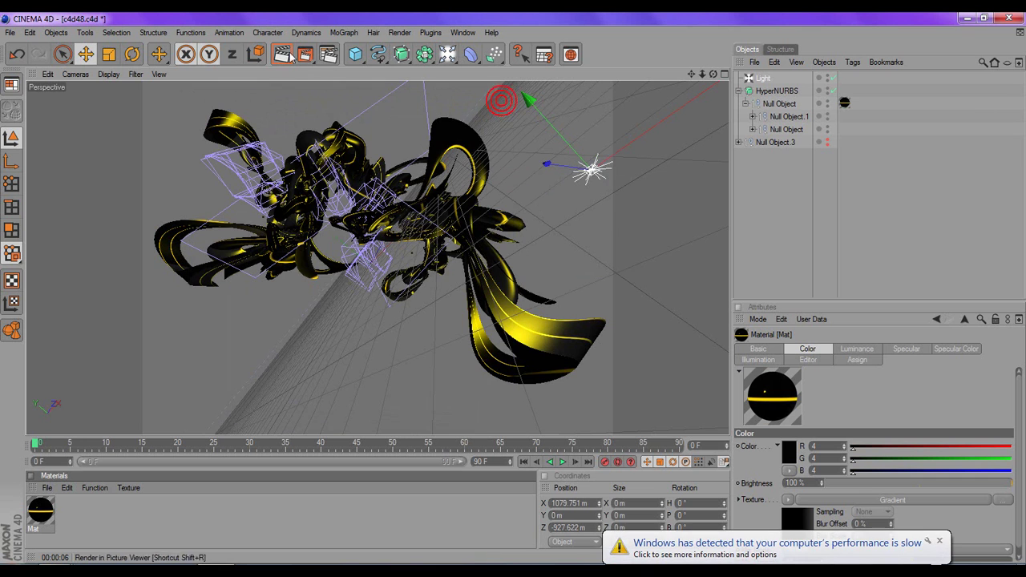
{"action": "left_click", "coordinate": [281, 54]}
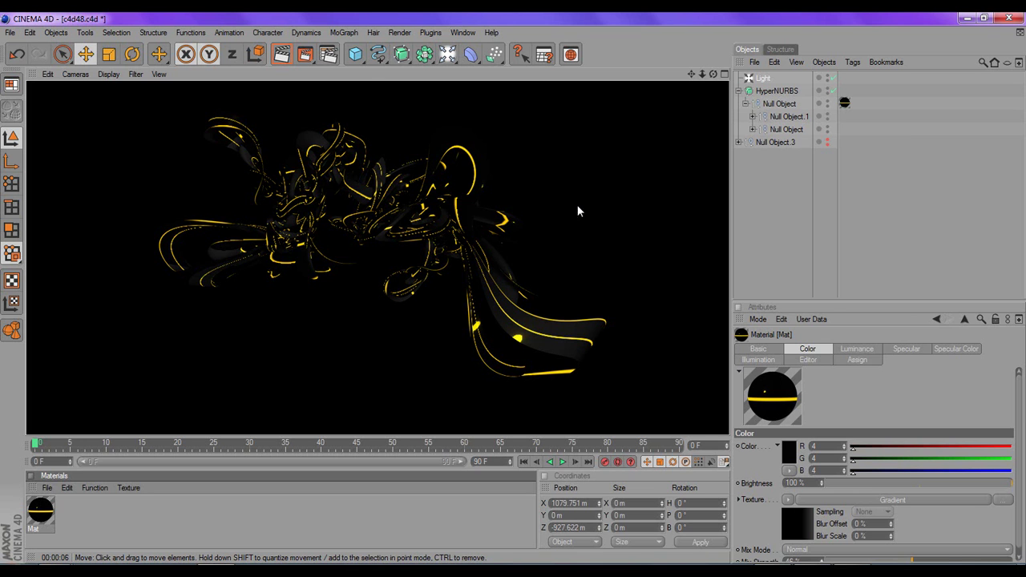
Load and activate the Abstract Render 2 preset, showing 5560 × 3475 px output at 300 DPI
{"action": "left_click", "coordinate": [329, 54]}
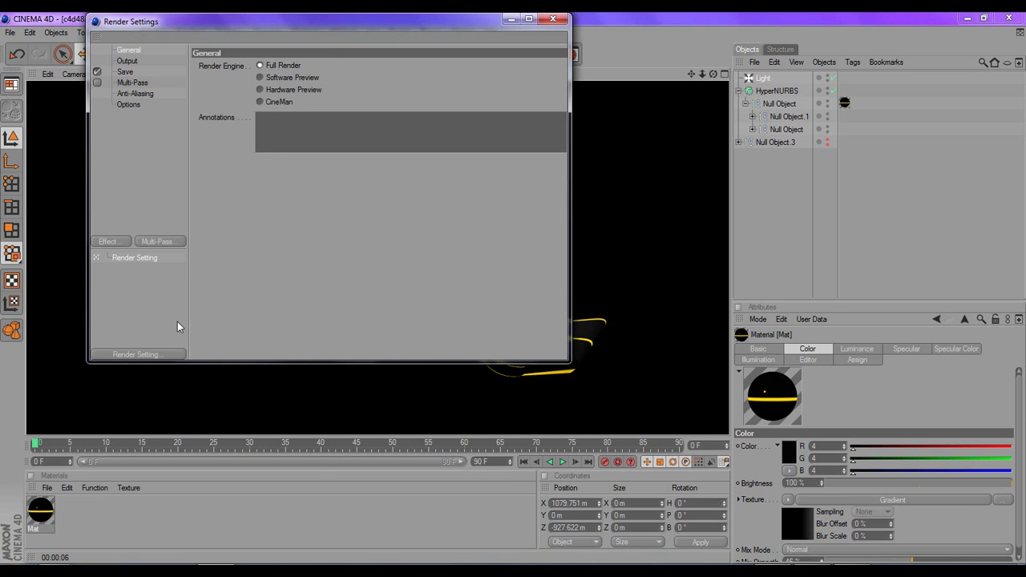
{"action": "left_click", "coordinate": [169, 354]}
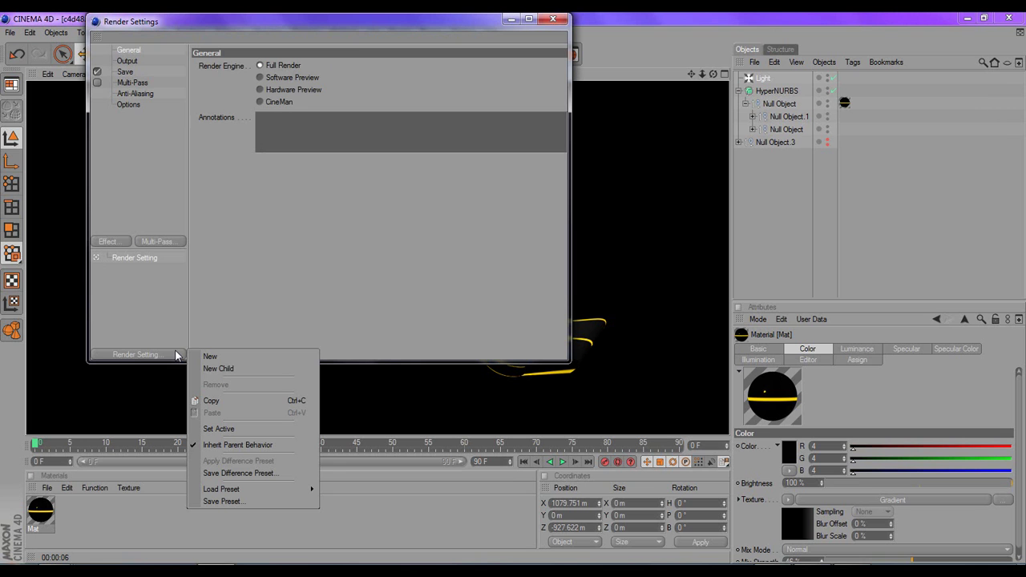
{"action": "mouse_move", "coordinate": [240, 489]}
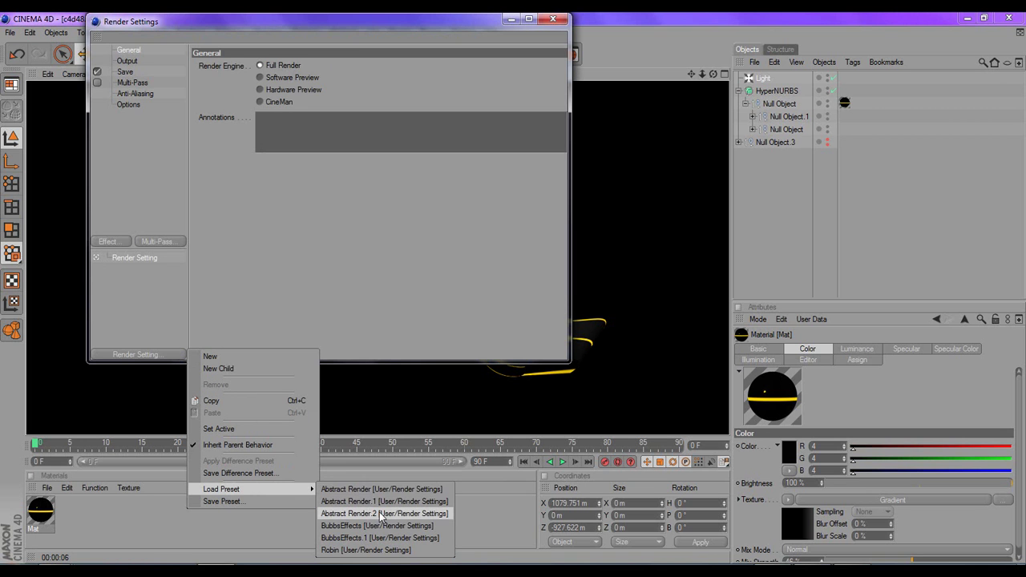
{"action": "left_click", "coordinate": [383, 514]}
{"action": "left_click", "coordinate": [126, 268]}
{"action": "left_click", "coordinate": [166, 62]}
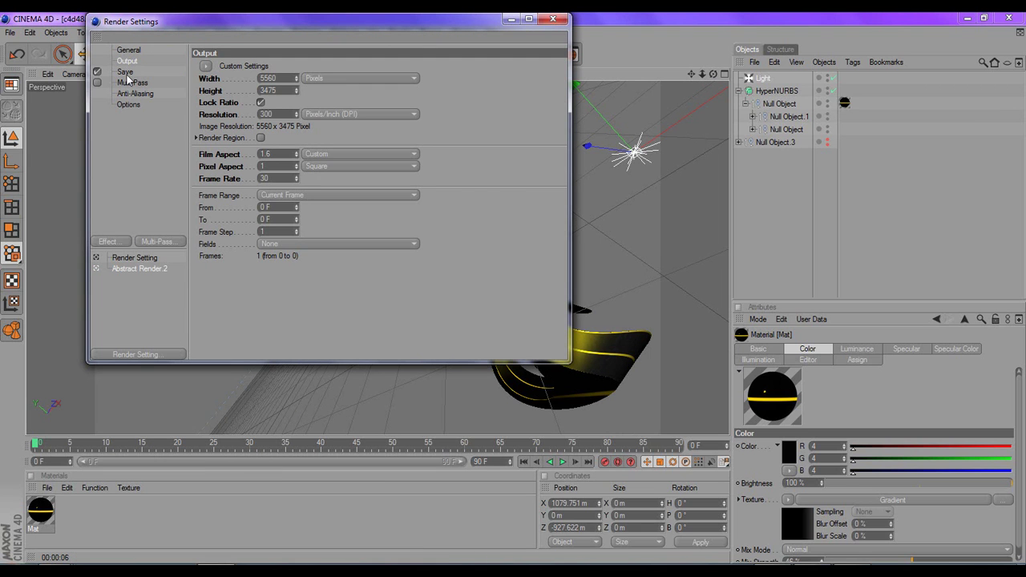
Review the Save, Multi-Pass, Anti-Aliasing and Options pages, dismissing the system performance notification
{"action": "left_click", "coordinate": [126, 72]}
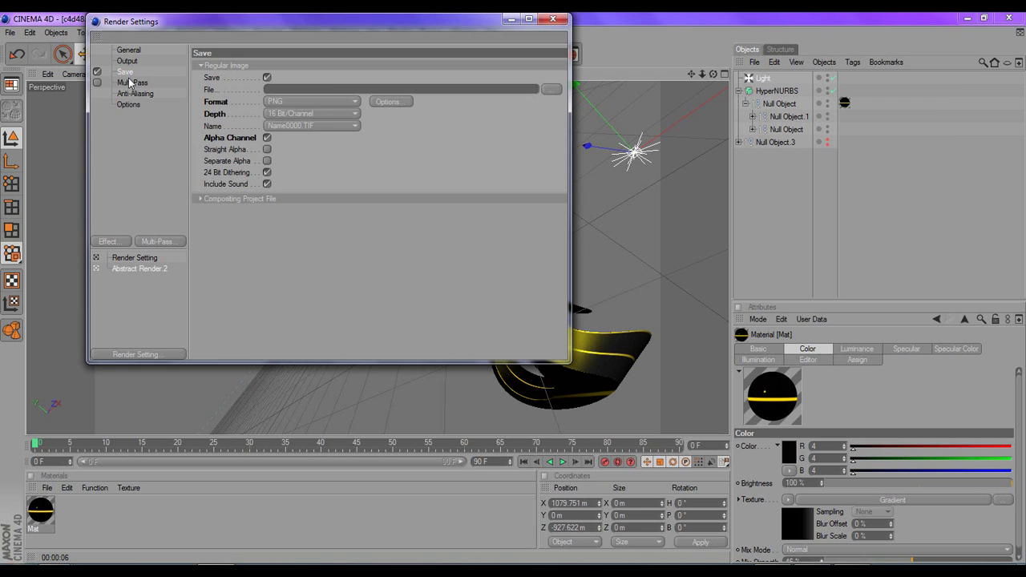
{"action": "left_click", "coordinate": [130, 83]}
{"action": "left_click", "coordinate": [130, 95]}
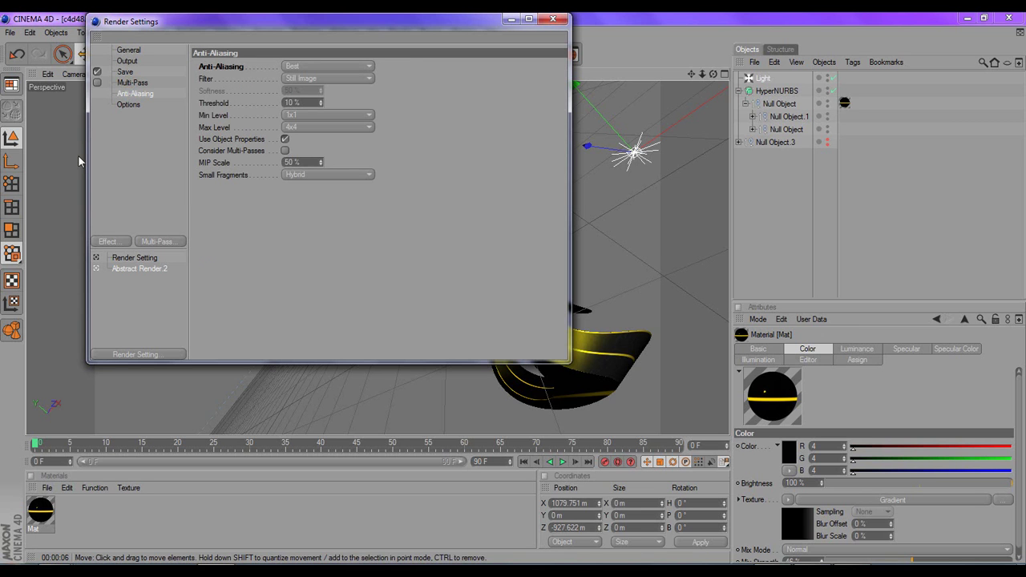
{"action": "left_click", "coordinate": [124, 107]}
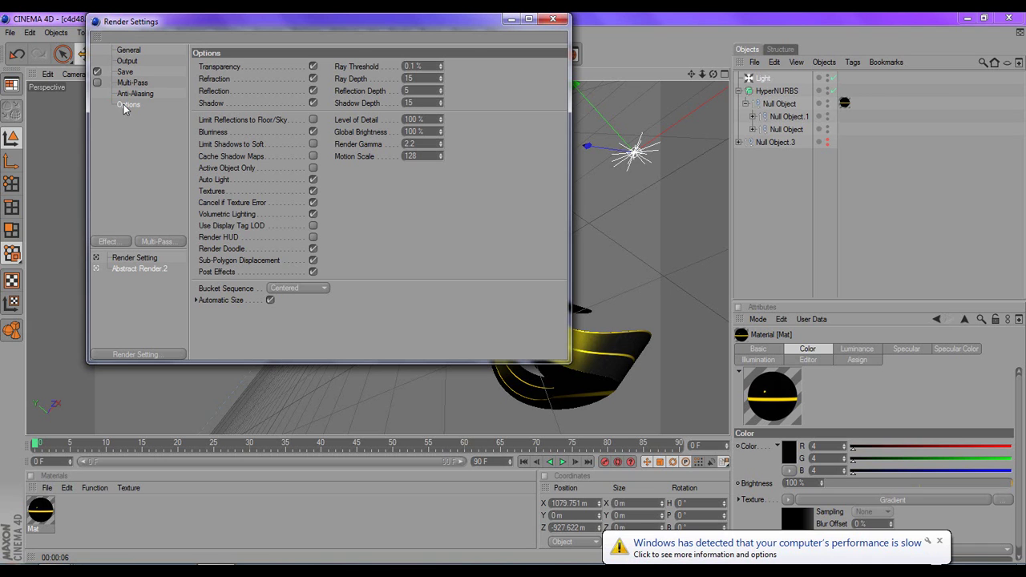
{"action": "left_click", "coordinate": [940, 542]}
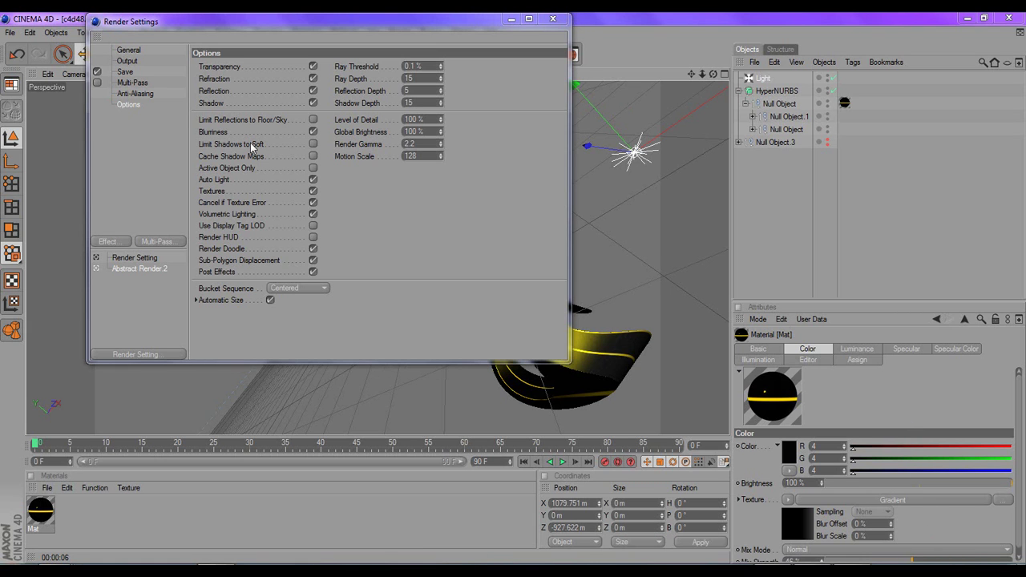
{"action": "left_click", "coordinate": [131, 95]}
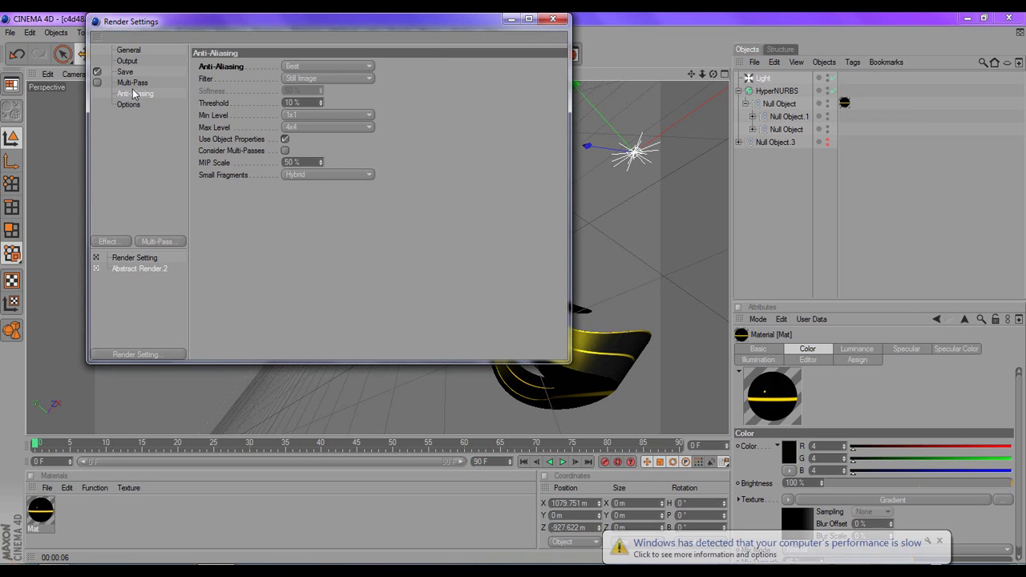
{"action": "left_click", "coordinate": [939, 541]}
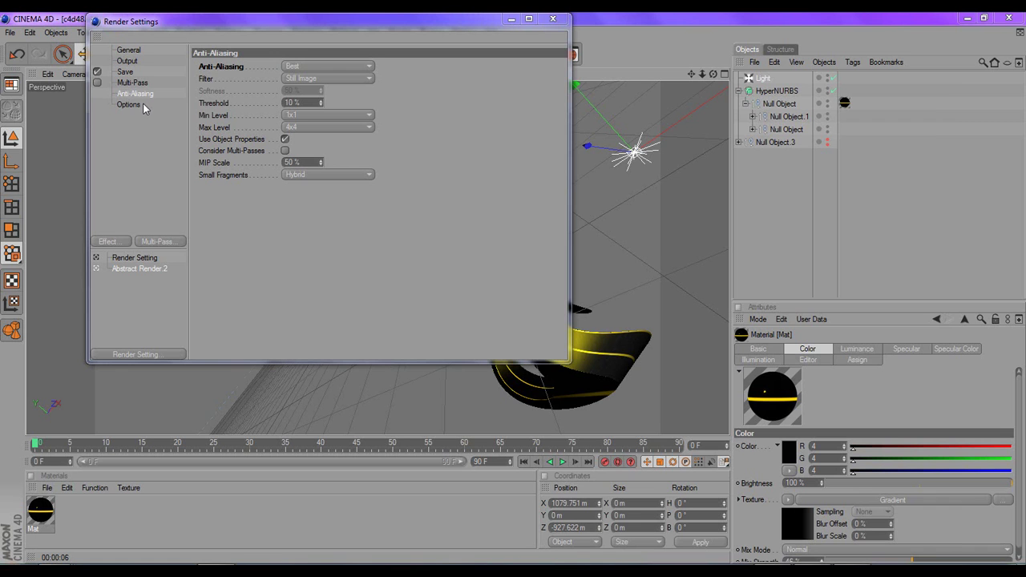
Recheck the Output, Save, Anti-Aliasing (Best) and Options pages, then close Render Settings
{"action": "left_click", "coordinate": [129, 62]}
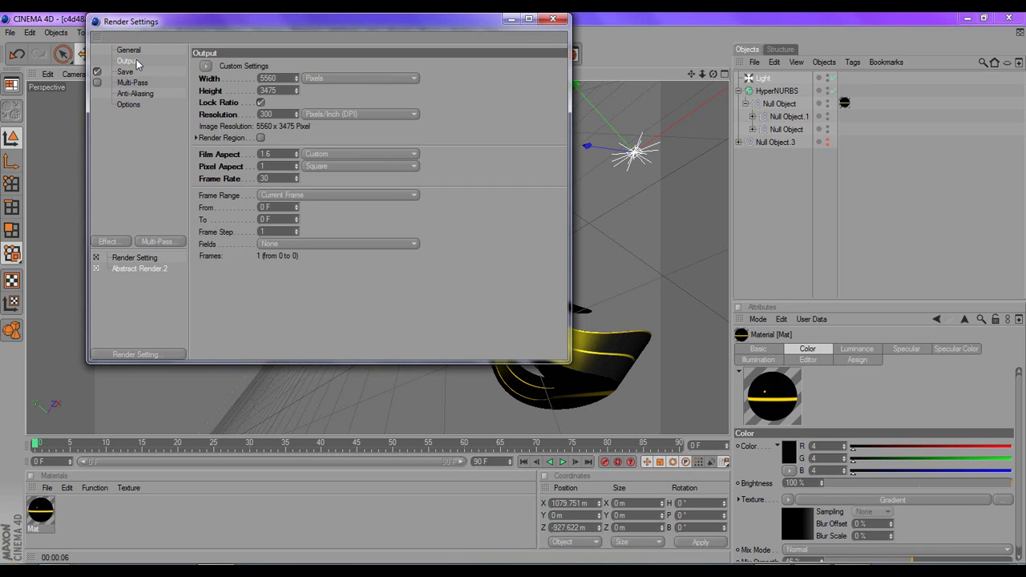
{"action": "left_click", "coordinate": [129, 72]}
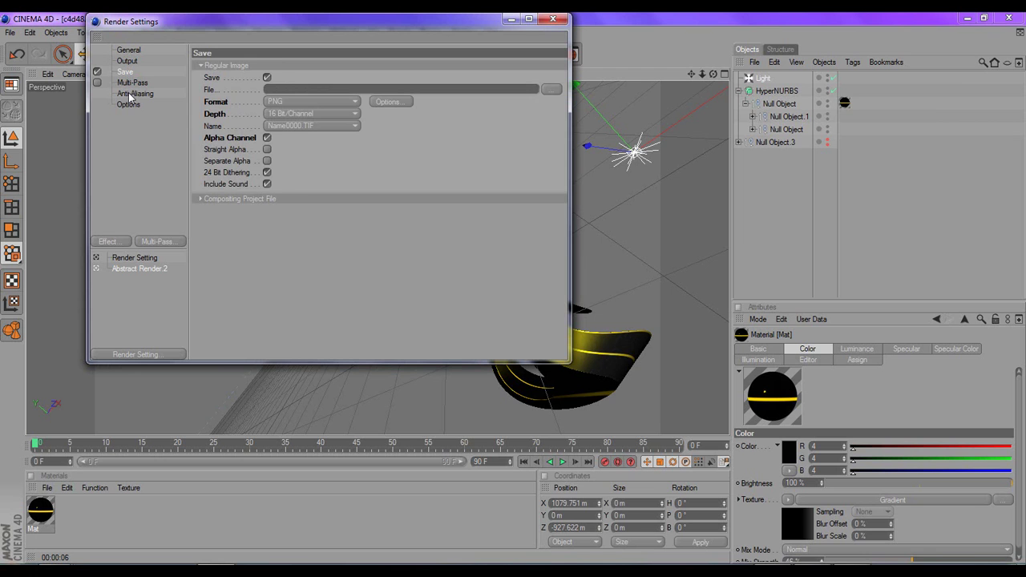
{"action": "left_click", "coordinate": [130, 94]}
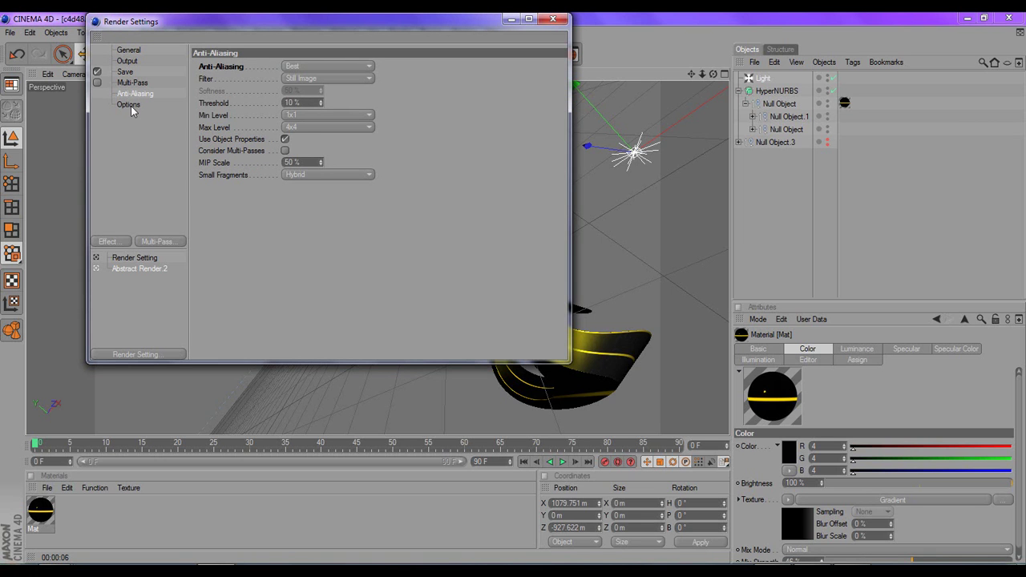
{"action": "left_click", "coordinate": [130, 105]}
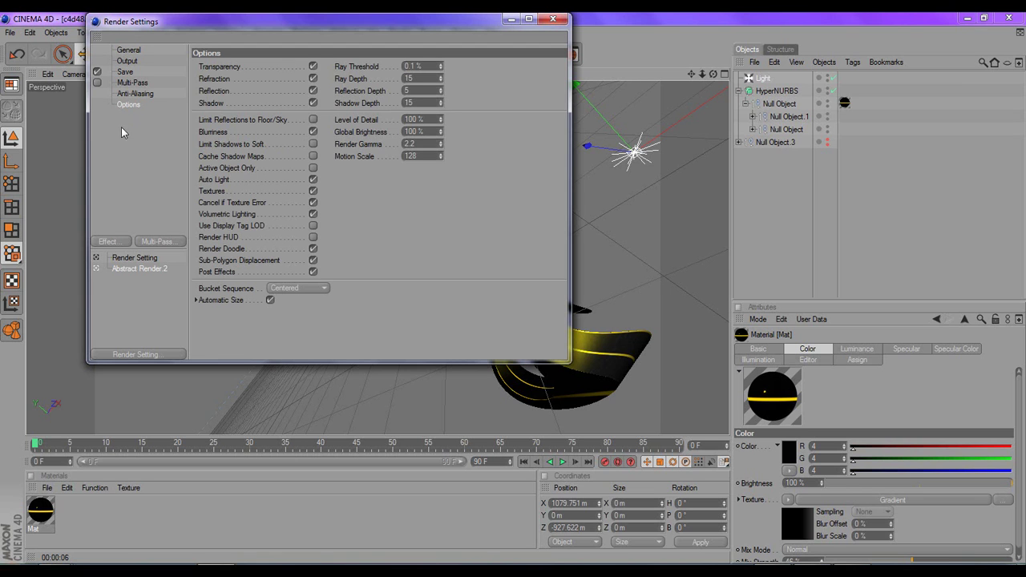
{"action": "left_click", "coordinate": [552, 19]}
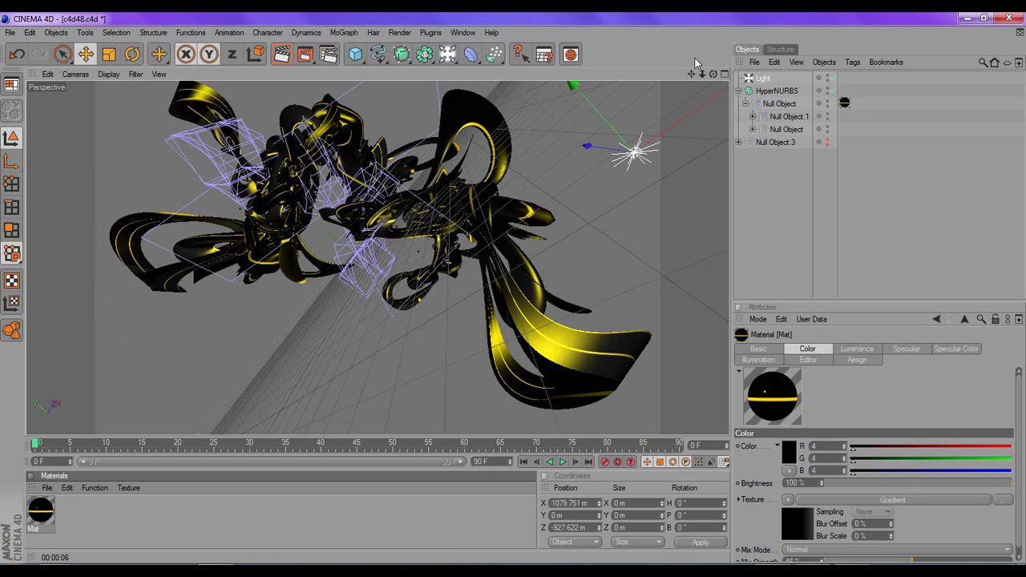
Orbit the ribbon sculpture slightly and bring up the Render menu commands
{"action": "left_click_drag", "start_coordinate": [701, 78], "coordinate": [698, 83]}
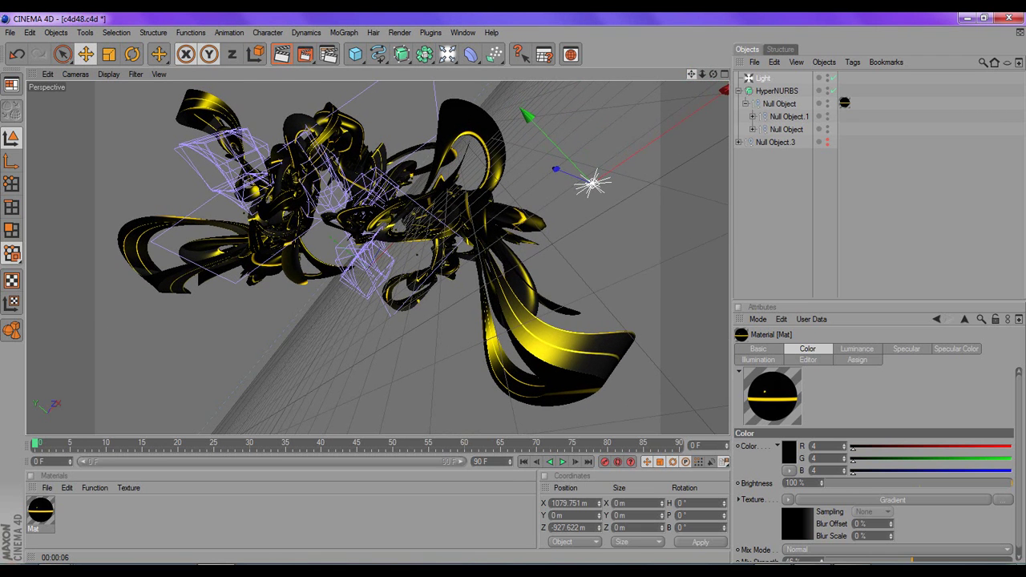
{"action": "left_click", "coordinate": [411, 35]}
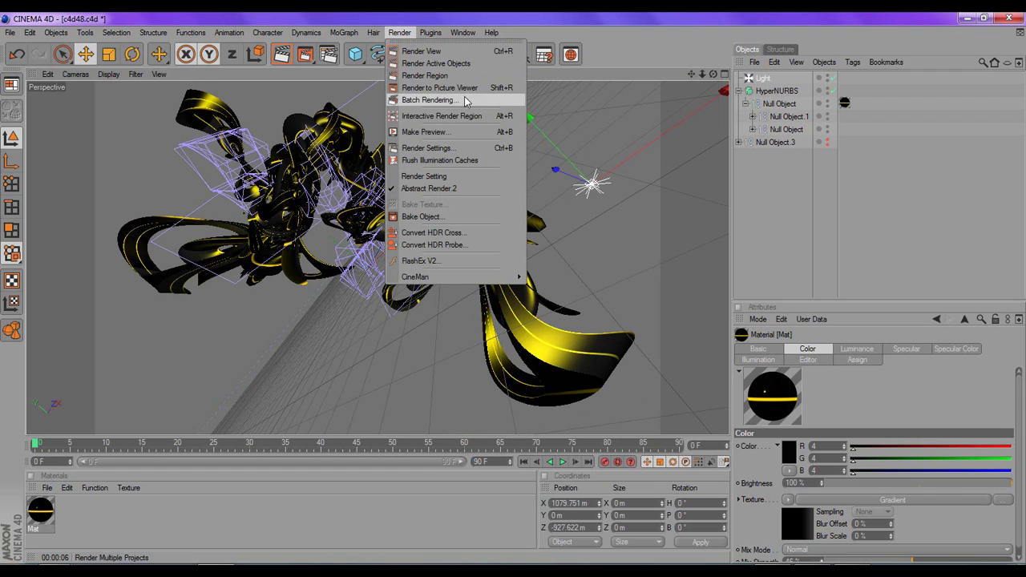